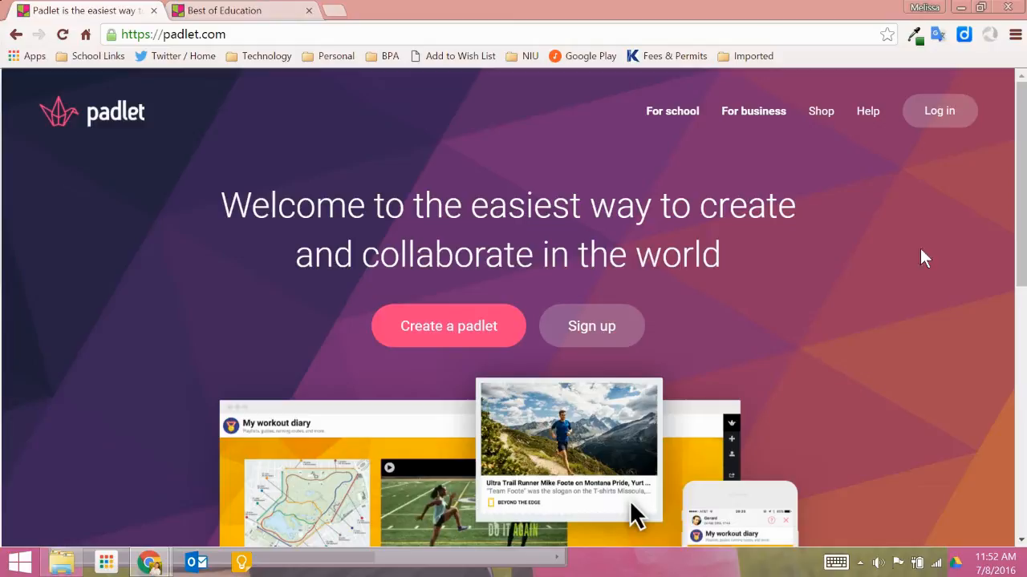
Log in to Padlet using a Google account
left_click(936, 113)
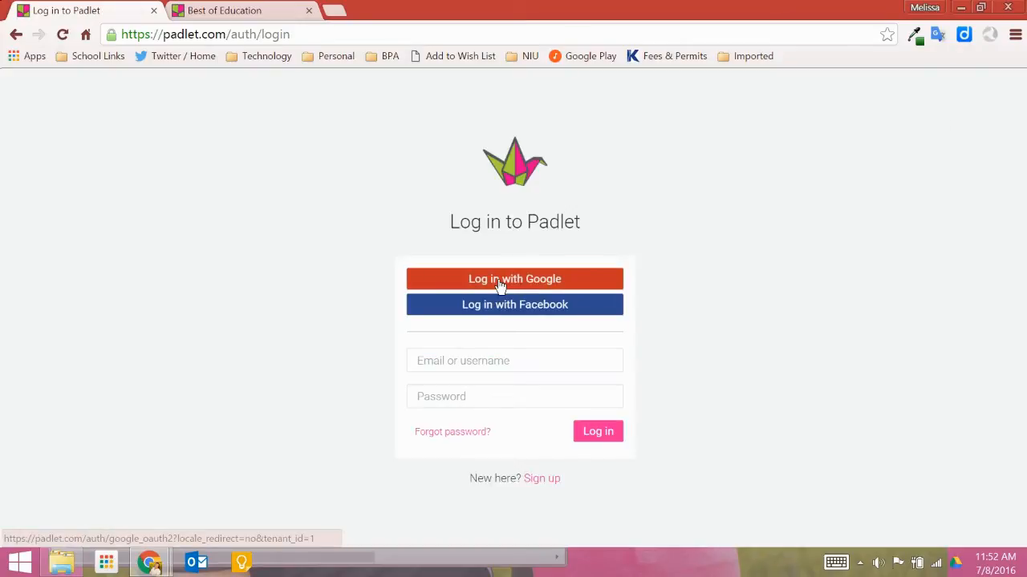
left_click(498, 279)
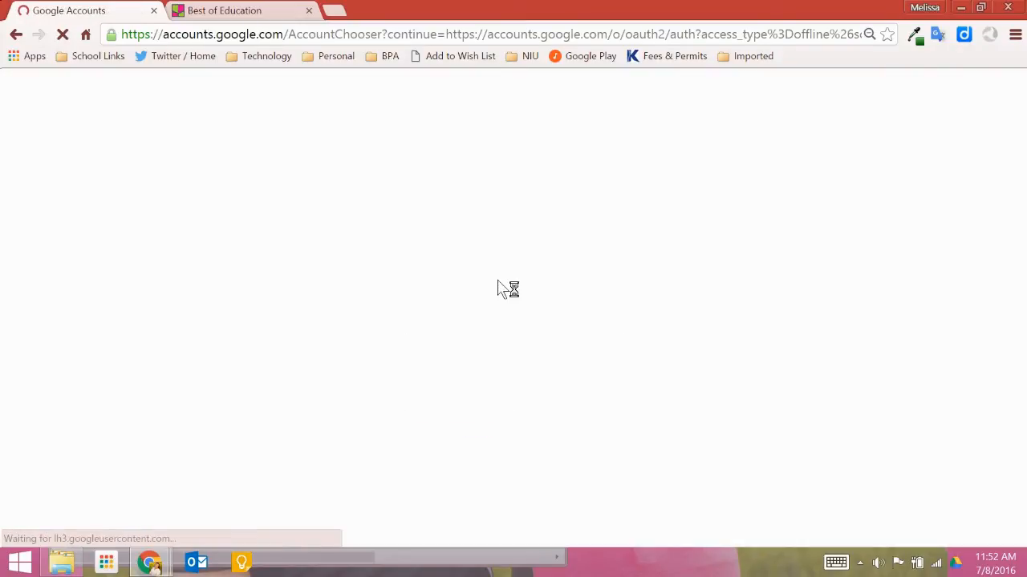
left_click(497, 172)
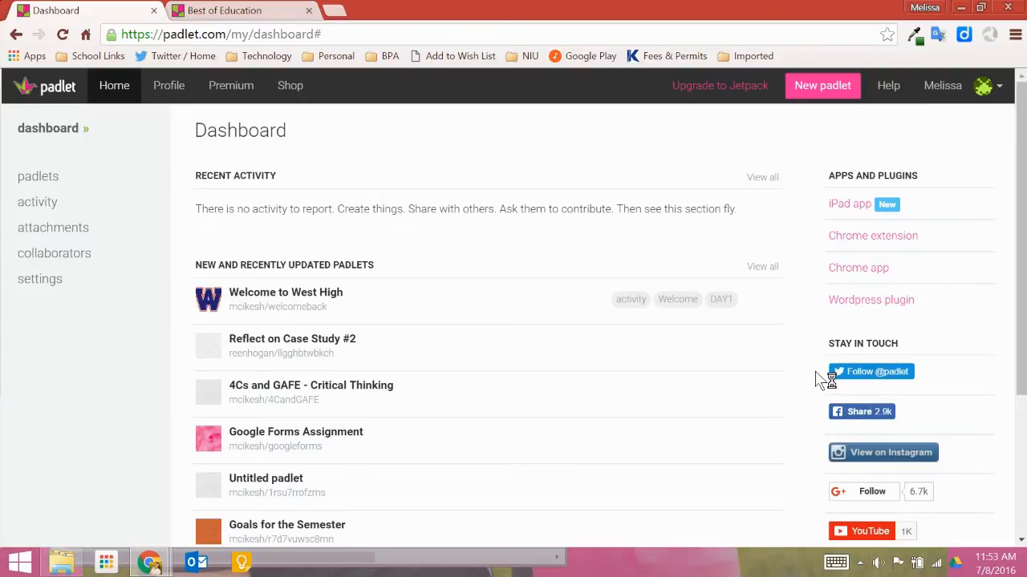
Create a new padlet and set its title to Welcome Back!
left_click(801, 87)
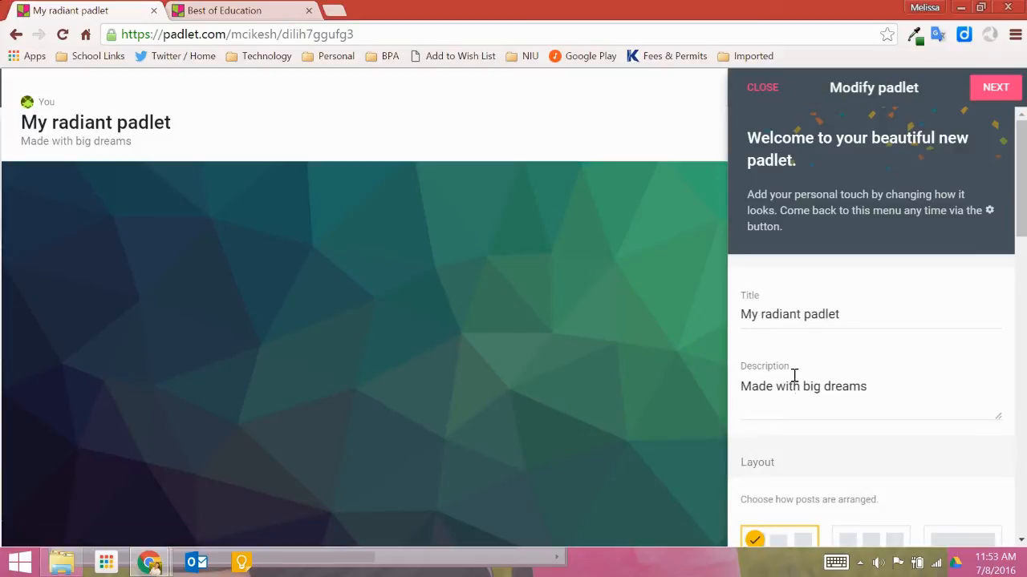
left_click(821, 319)
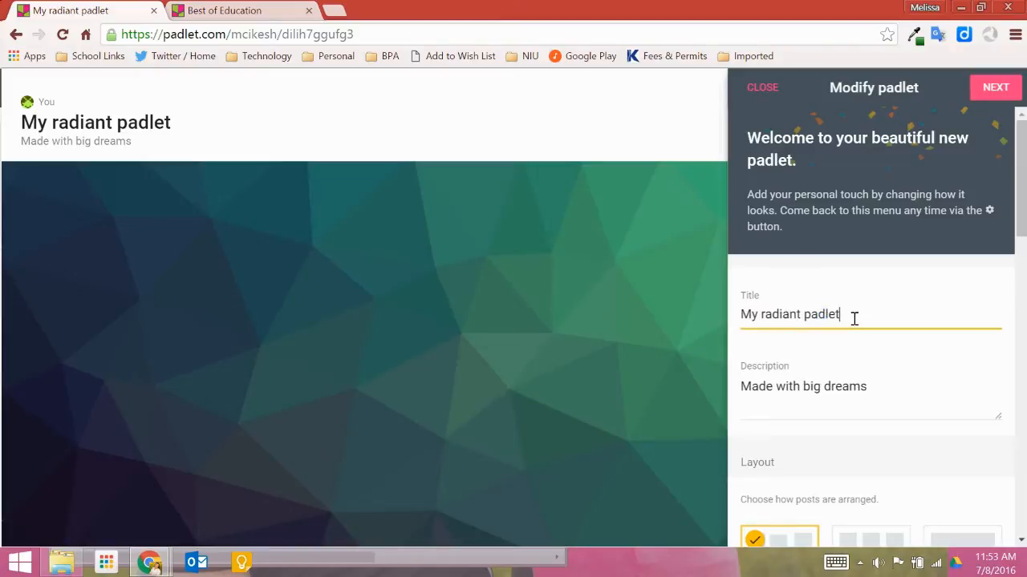
left_click_drag(853, 318, 675, 311)
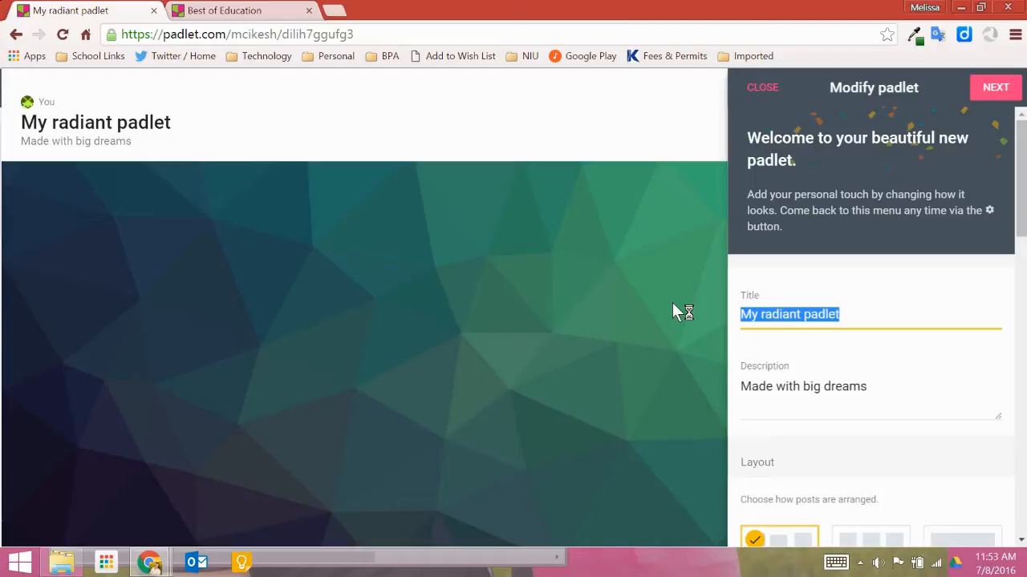
type("W")
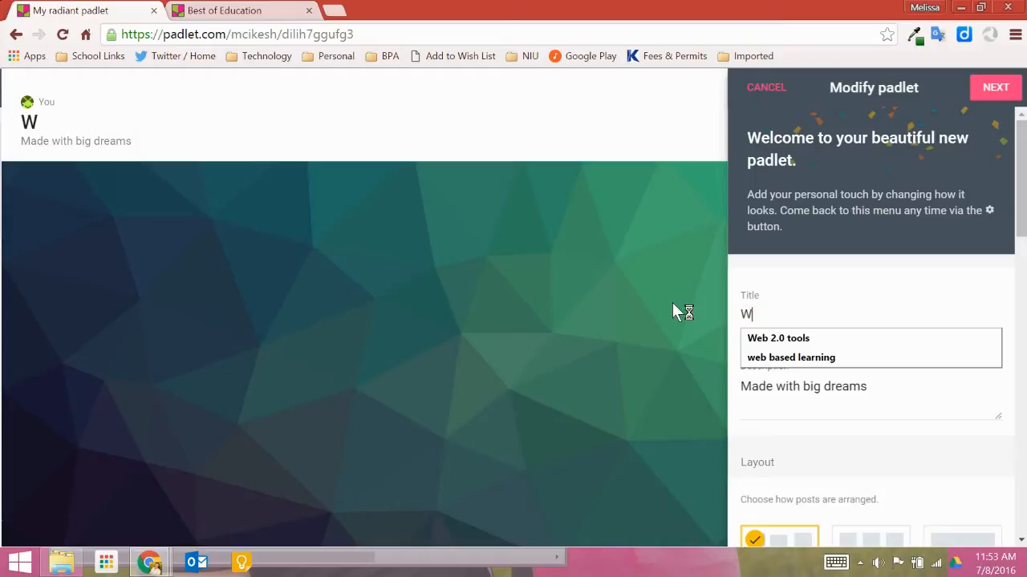
type("elcome Back!")
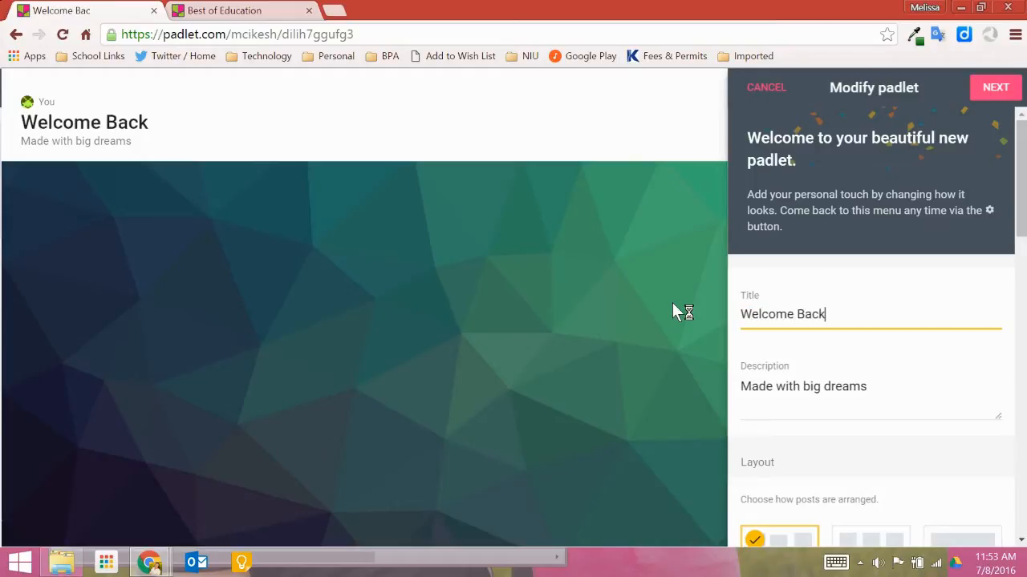
Replace the description with "Add to the padlet by putting your NAME in the TITLE, three words that DESCRIBE you in the DESCRIPTION, and attach a photo that represents you."
left_click(855, 388)
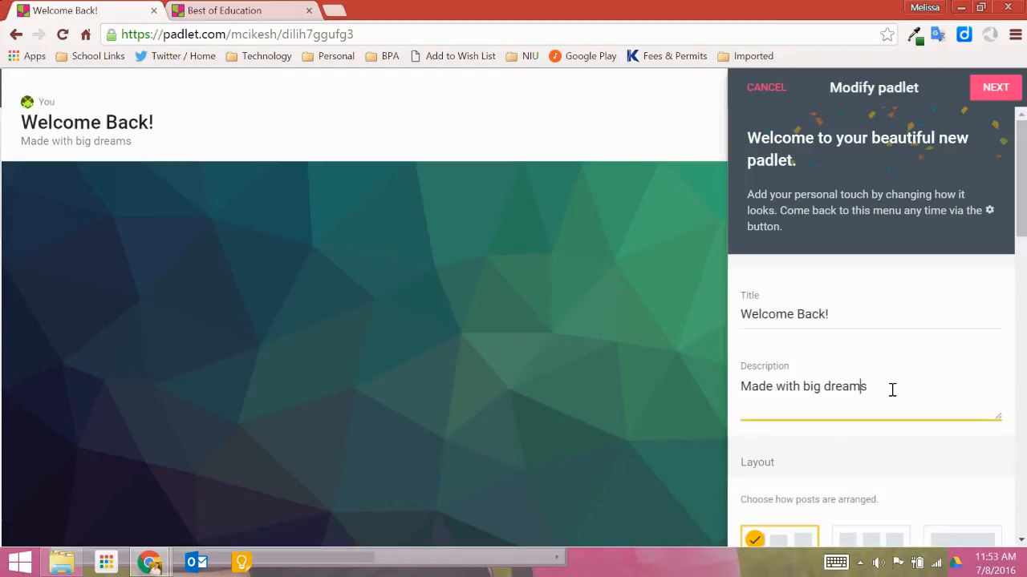
left_click_drag(891, 389, 592, 382)
key("BackSpace")
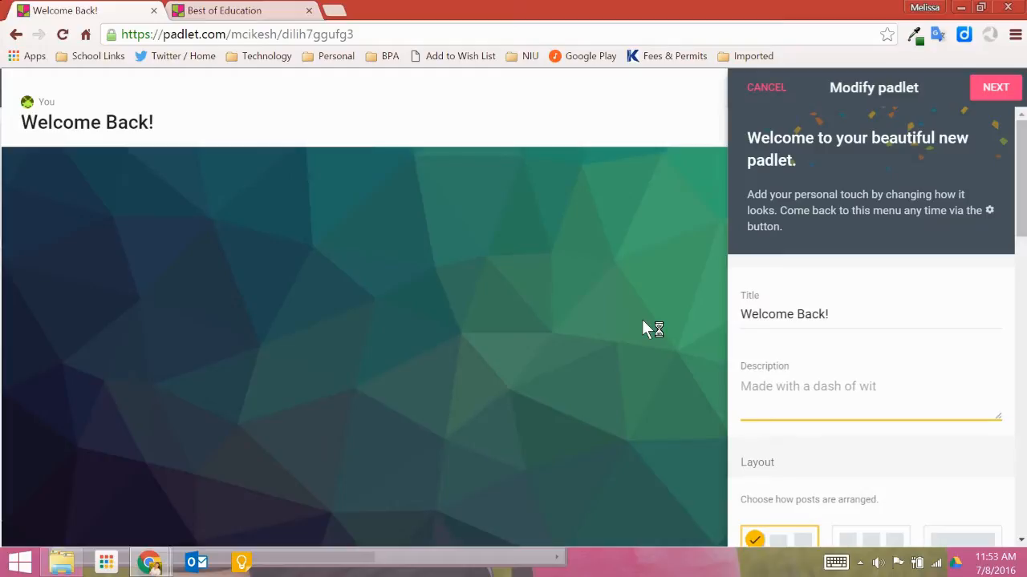
type("Add to the p")
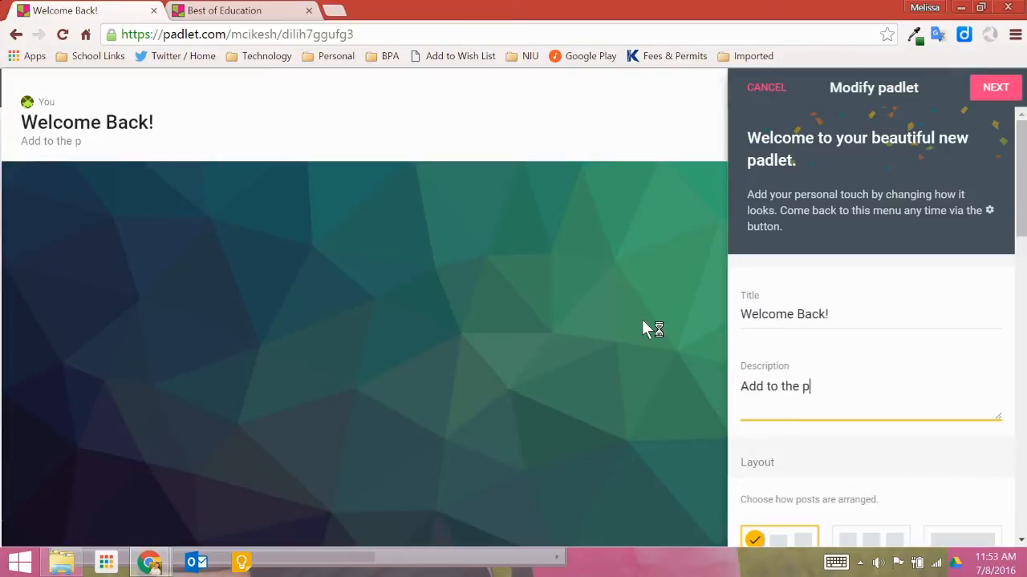
type("adlet by putting your NAME")
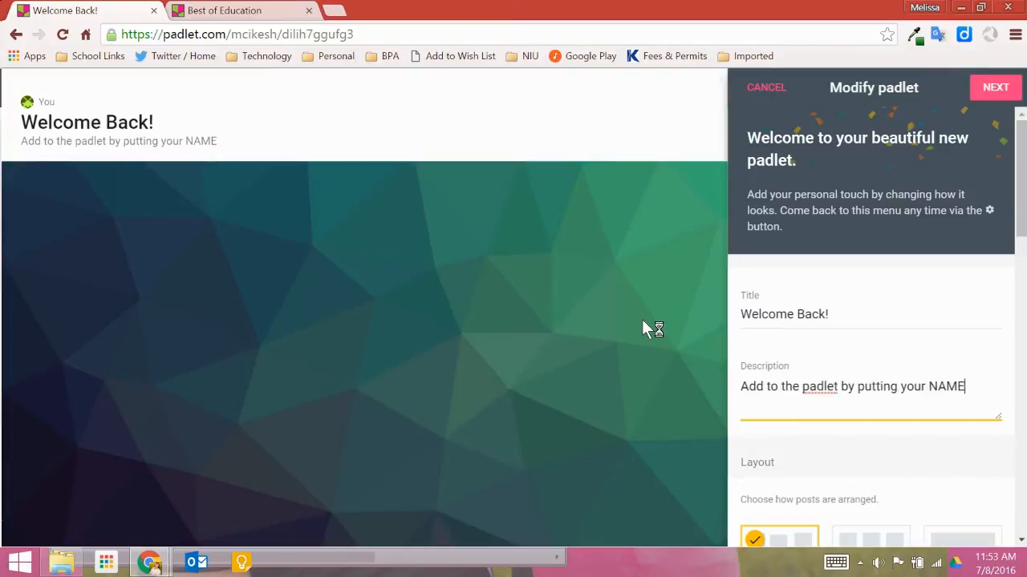
type(" in the TITLE, ")
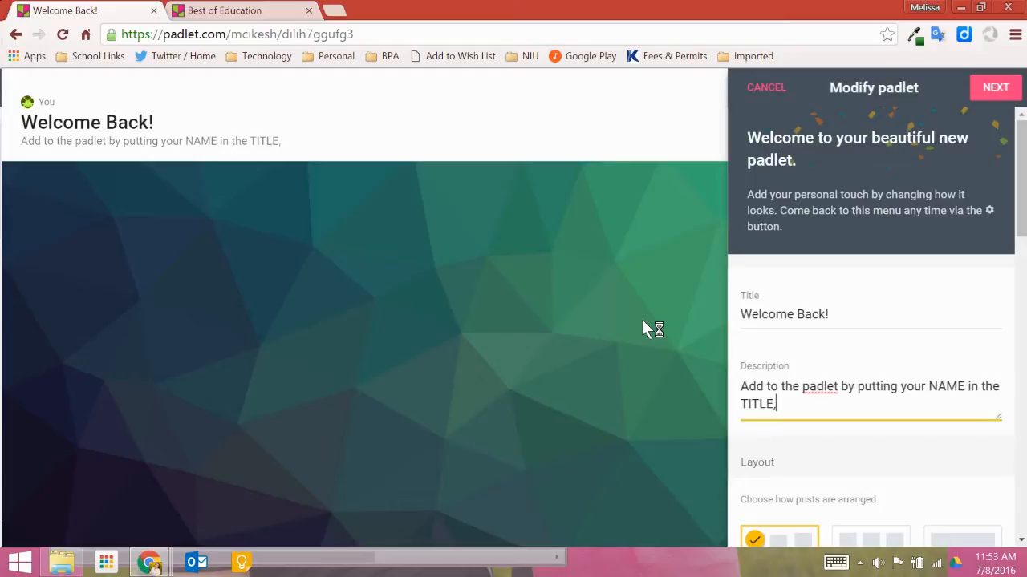
type("three words that ")
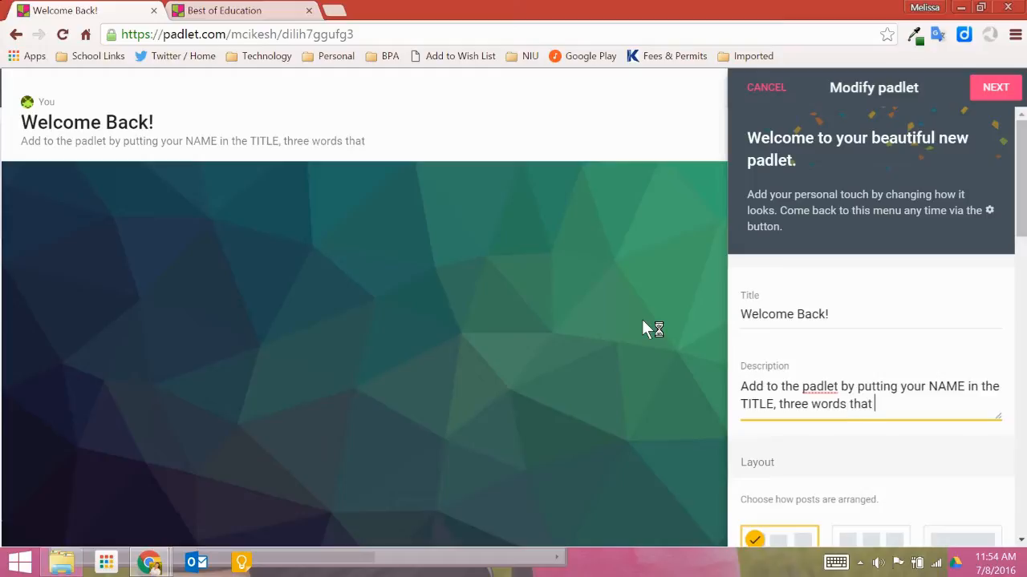
type("DESCRIBE you in t")
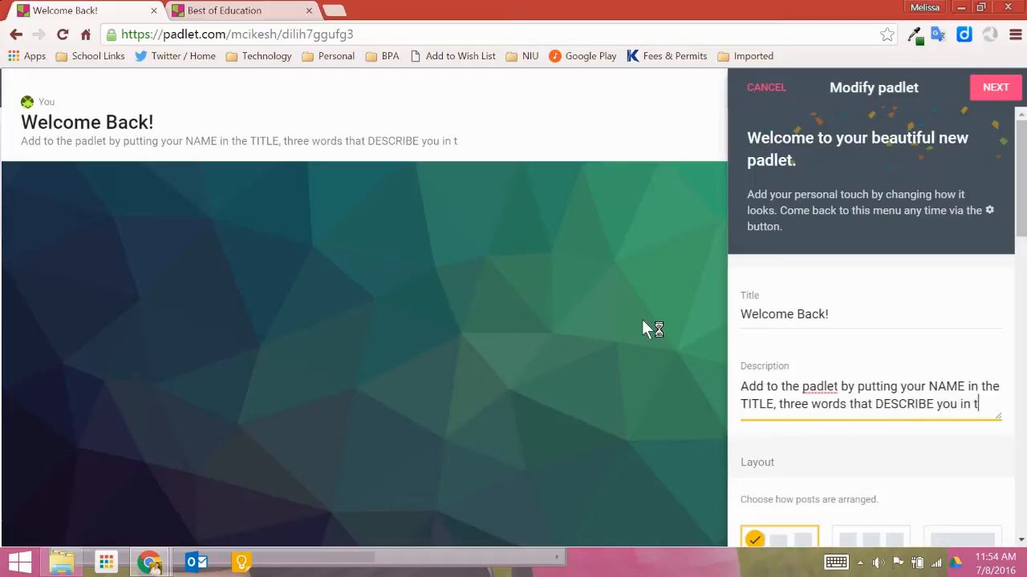
type("he DESCRIPTIO")
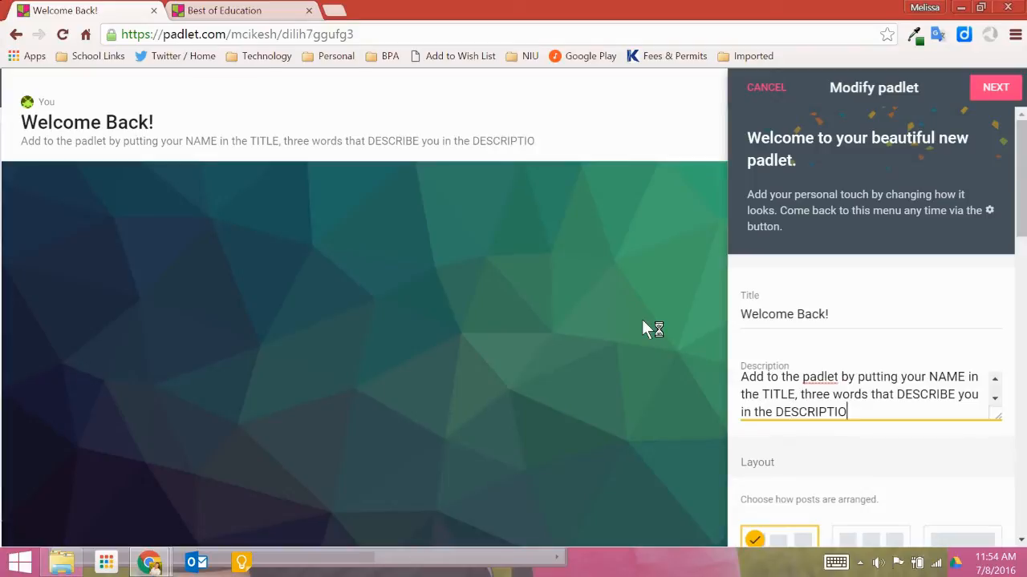
type("N, and attach a ")
type("photo that represent")
type("s you.")
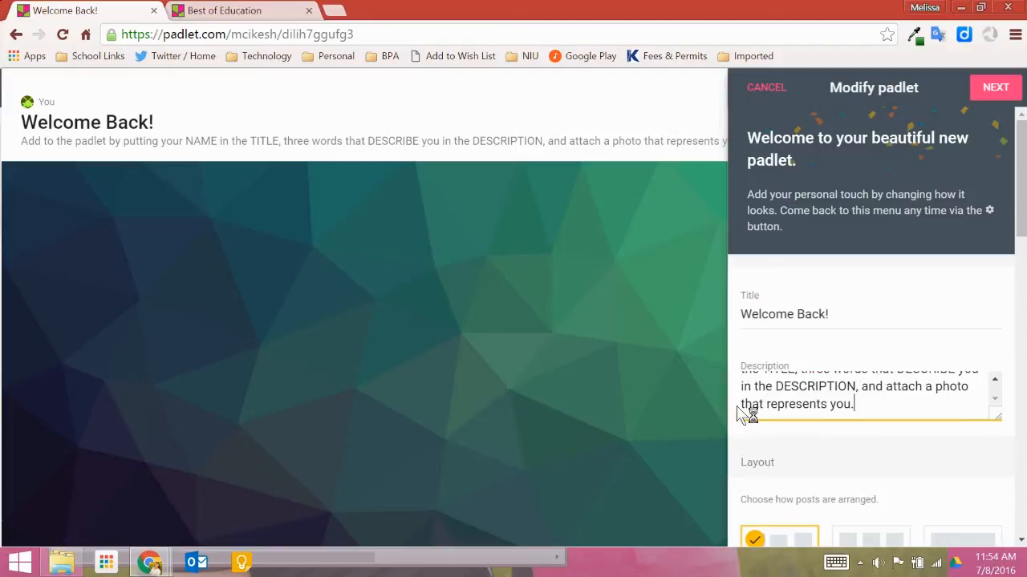
Set the padlet layout to Grid
left_click(995, 380)
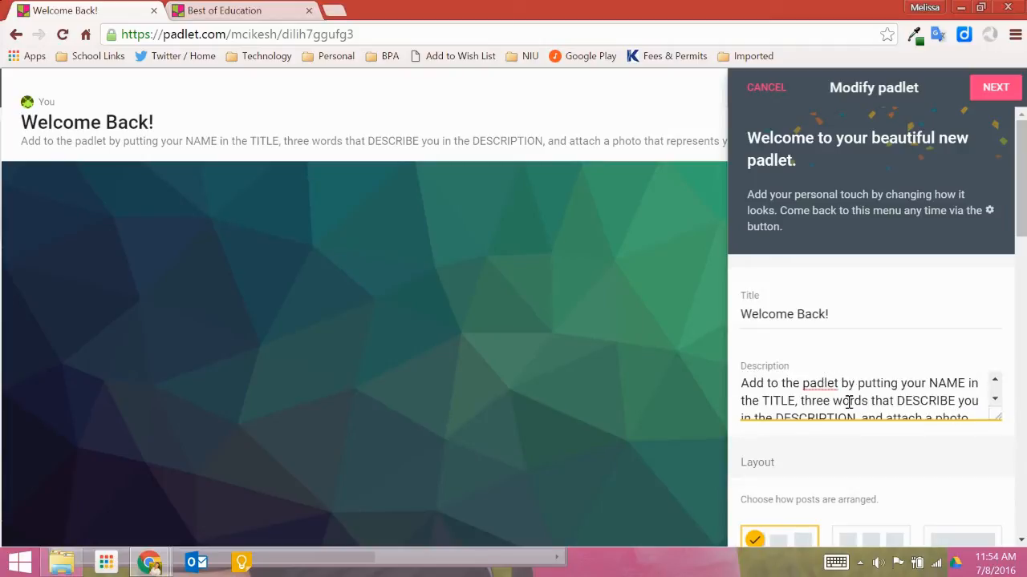
left_click(995, 401)
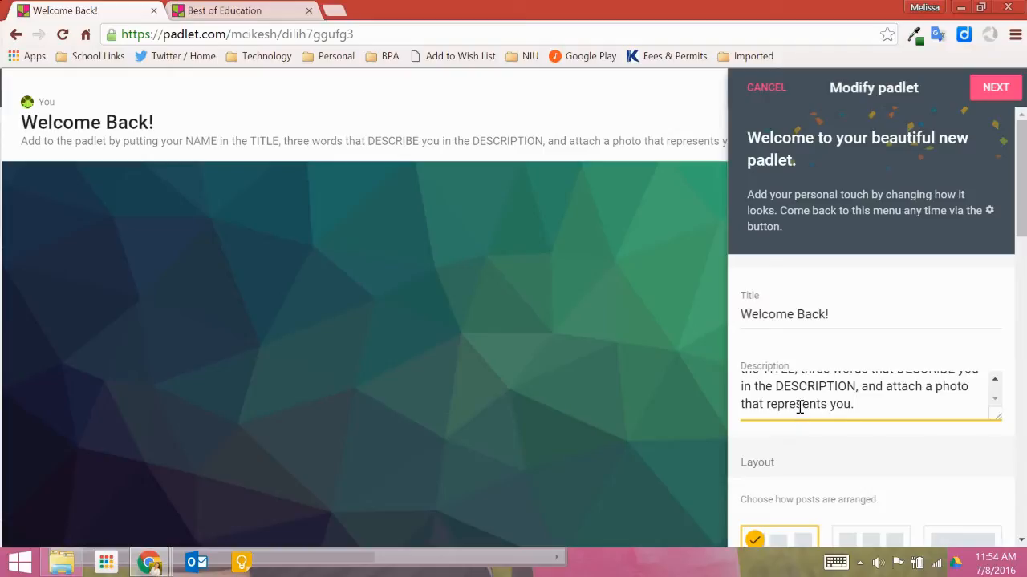
scroll(793, 397, "down", 4)
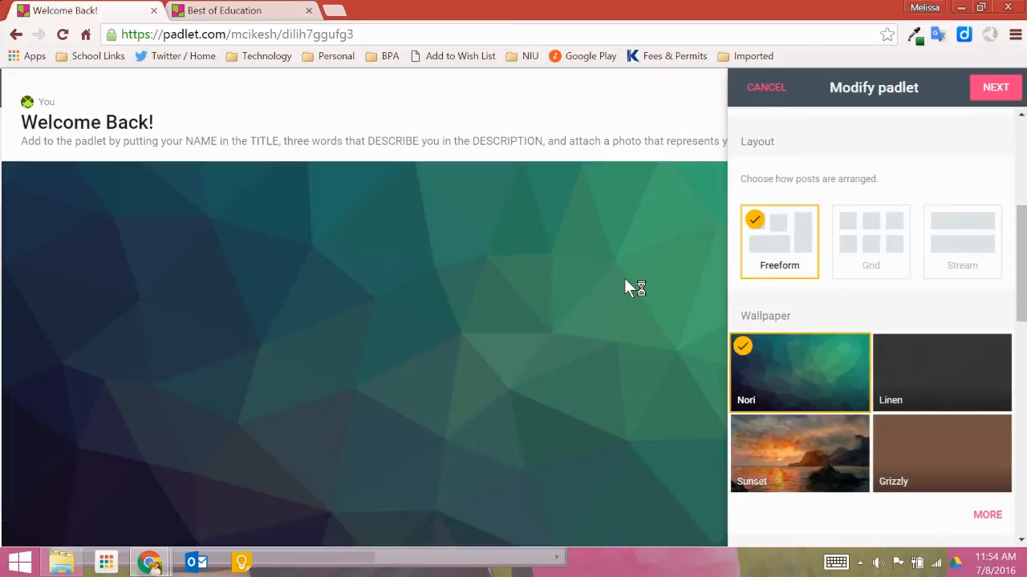
left_click(884, 275)
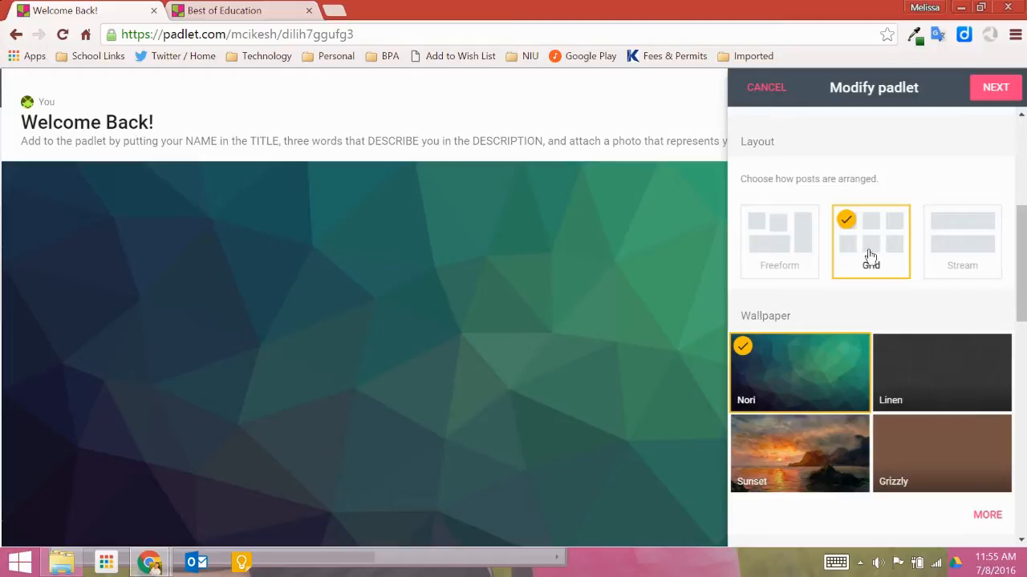
Open the full wallpaper gallery and apply the Blackboard wallpaper
scroll(870, 256, "down", 1)
left_click_drag(1023, 251, 1014, 276)
left_click(994, 356)
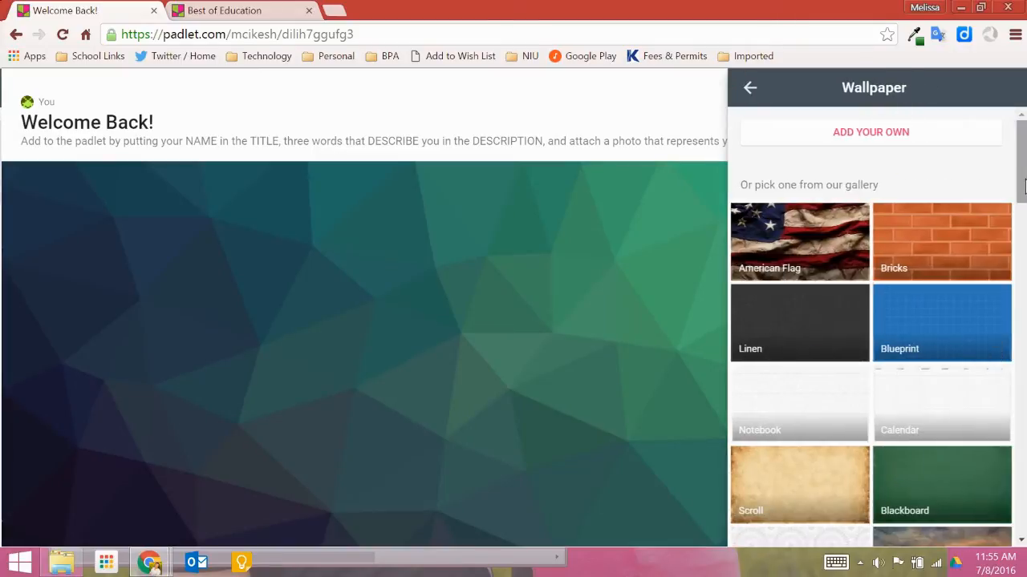
left_click_drag(1023, 180, 1019, 229)
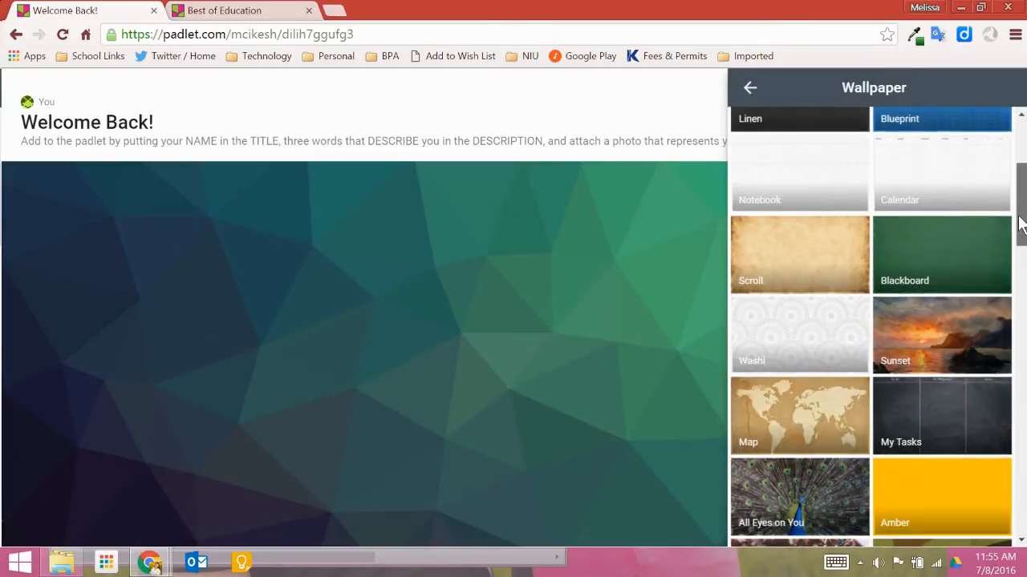
left_click(976, 243)
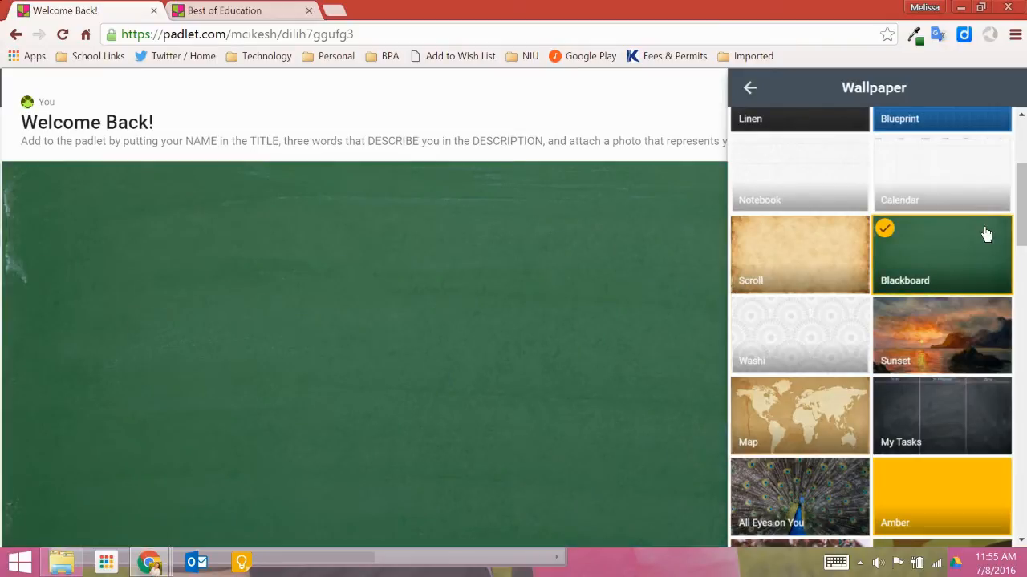
Try the Home by 7 wallpaper and then the Phoenix Rising wallpaper
left_click_drag(1024, 227, 1024, 388)
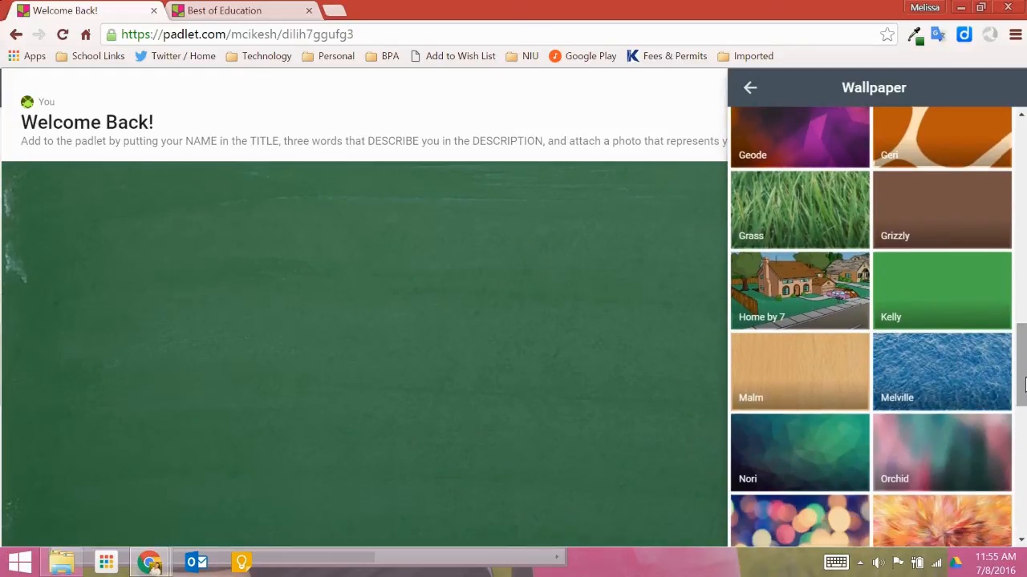
left_click(817, 303)
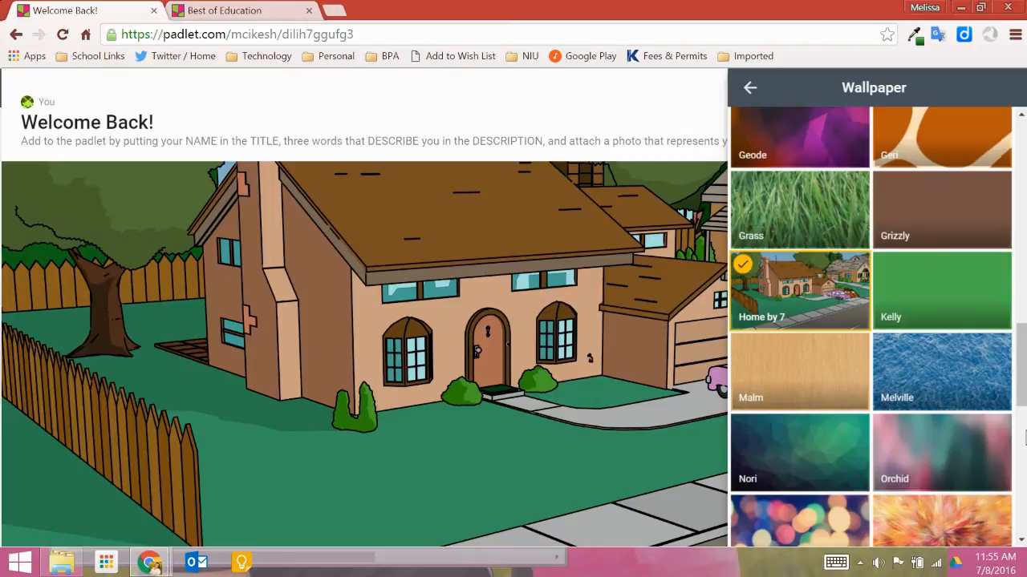
left_click_drag(1021, 400, 1009, 425)
left_click(963, 423)
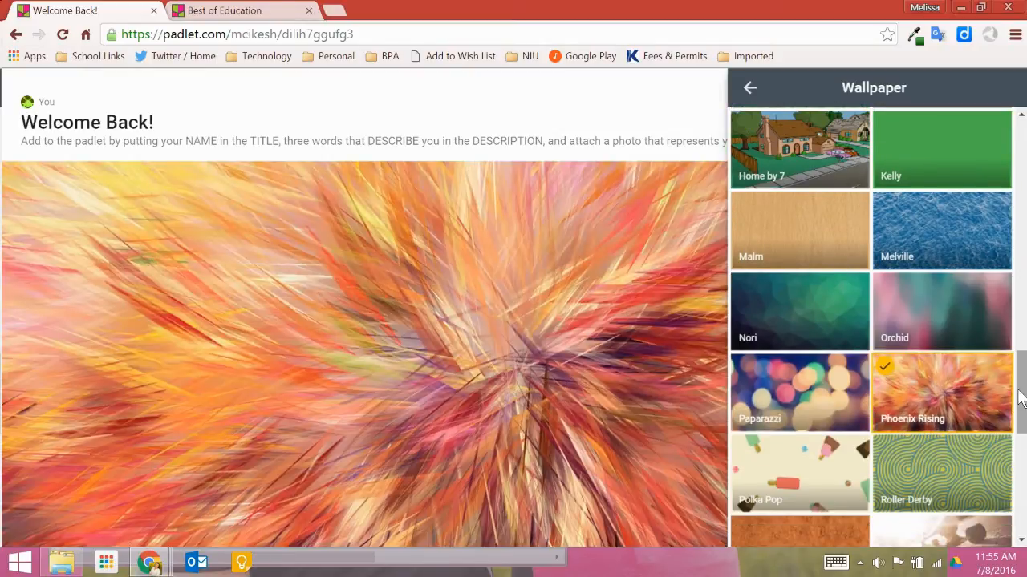
Upload the image file wa as a custom wallpaper and return to the padlet settings
left_click_drag(1021, 398, 1021, 120)
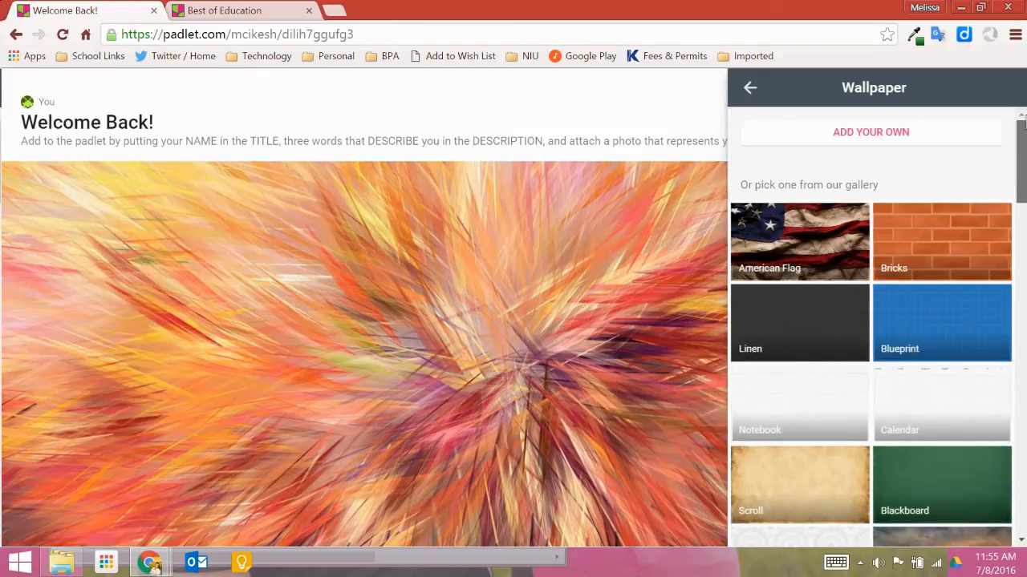
left_click(919, 133)
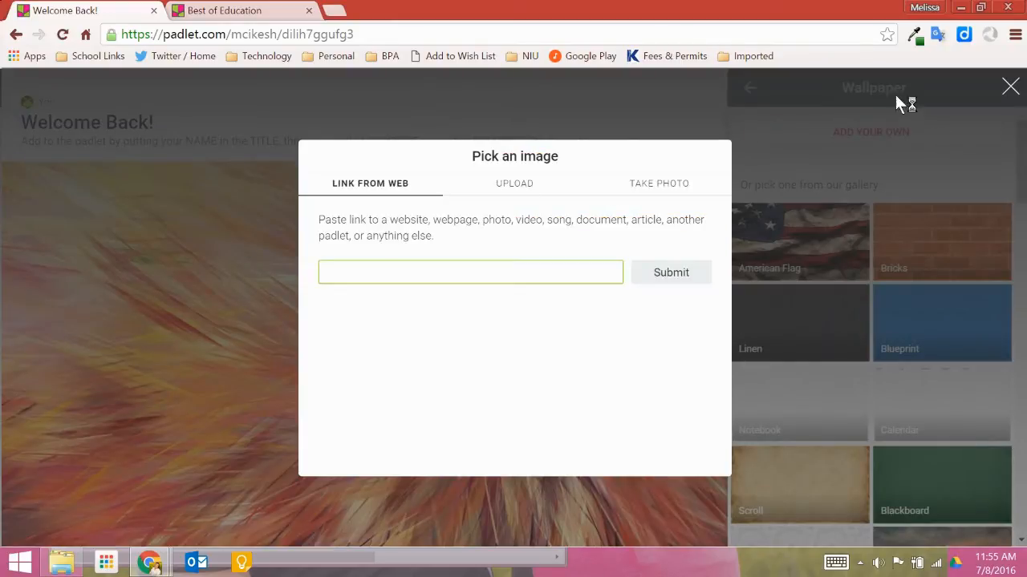
left_click(532, 184)
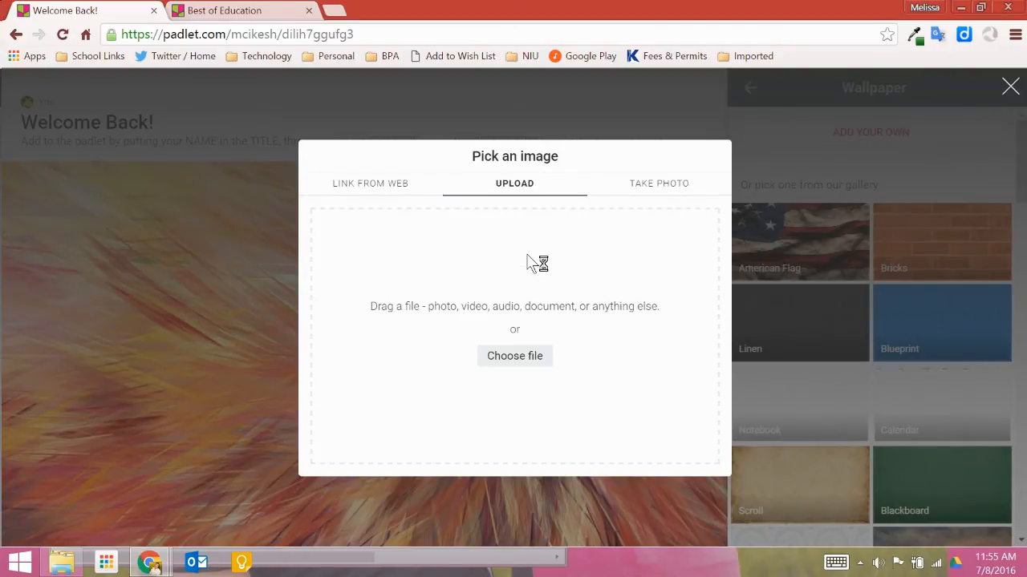
left_click(532, 367)
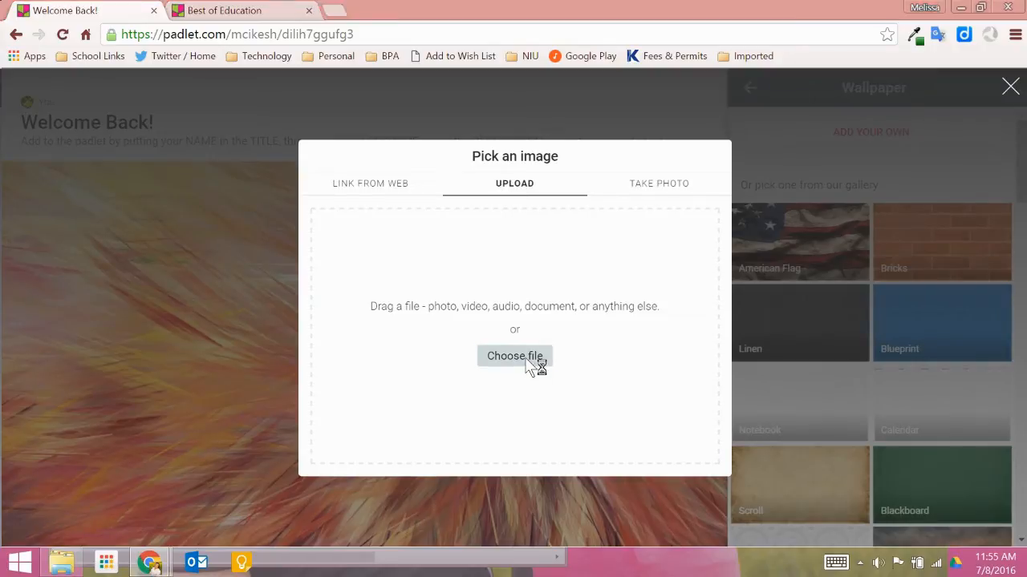
left_click_drag(542, 150, 540, 350)
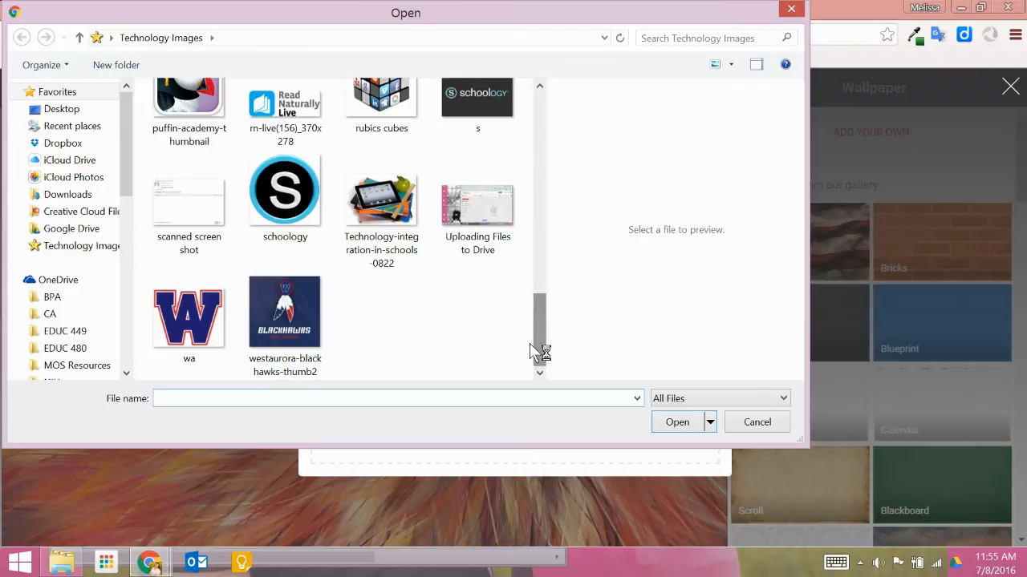
left_click(203, 327)
left_click(686, 425)
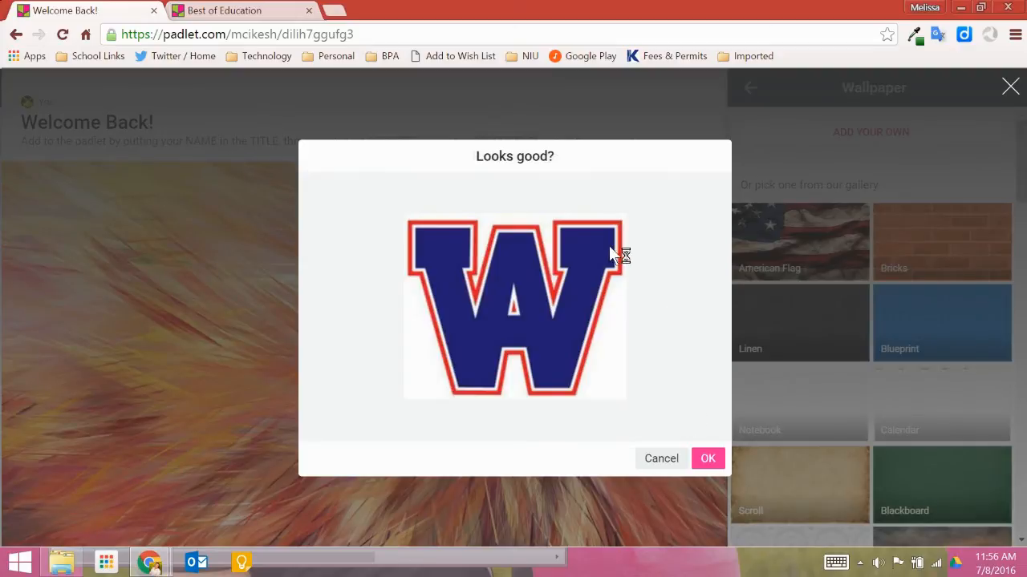
left_click(710, 460)
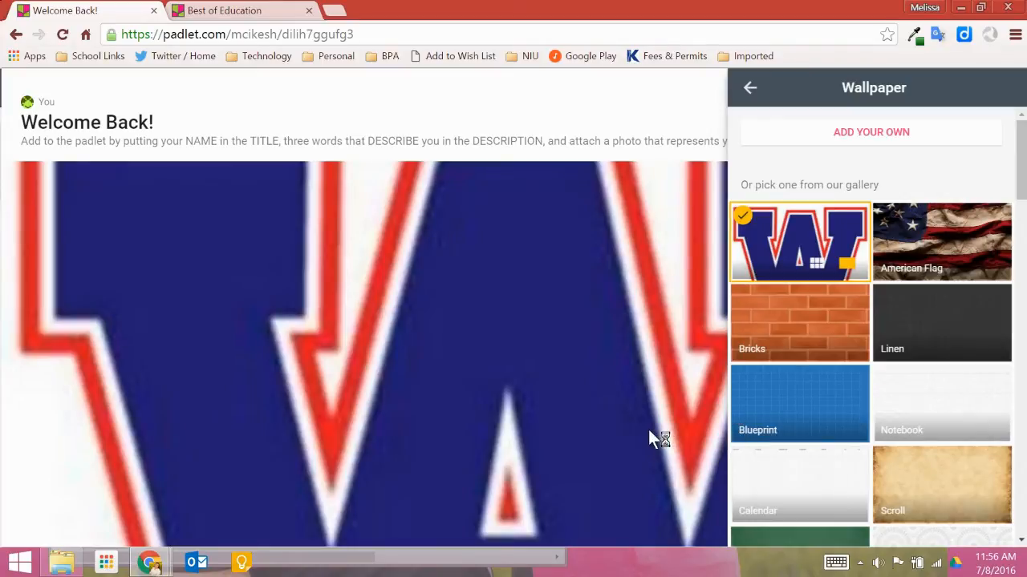
left_click(746, 88)
left_click_drag(1019, 296, 1025, 305)
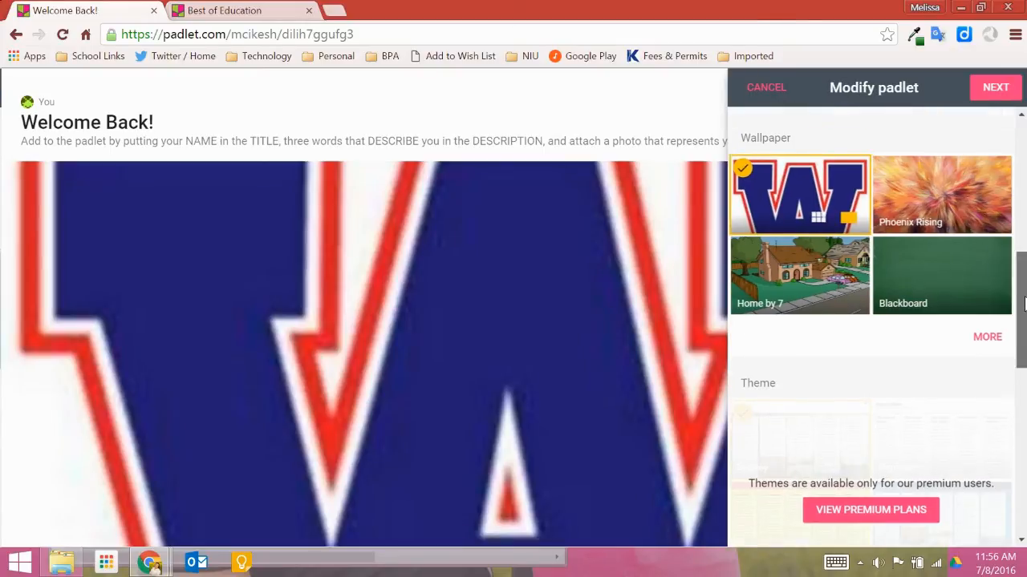
Set the padlet's icon to the framed-picture icon from the full icon gallery
scroll(1019, 309, "down", 2)
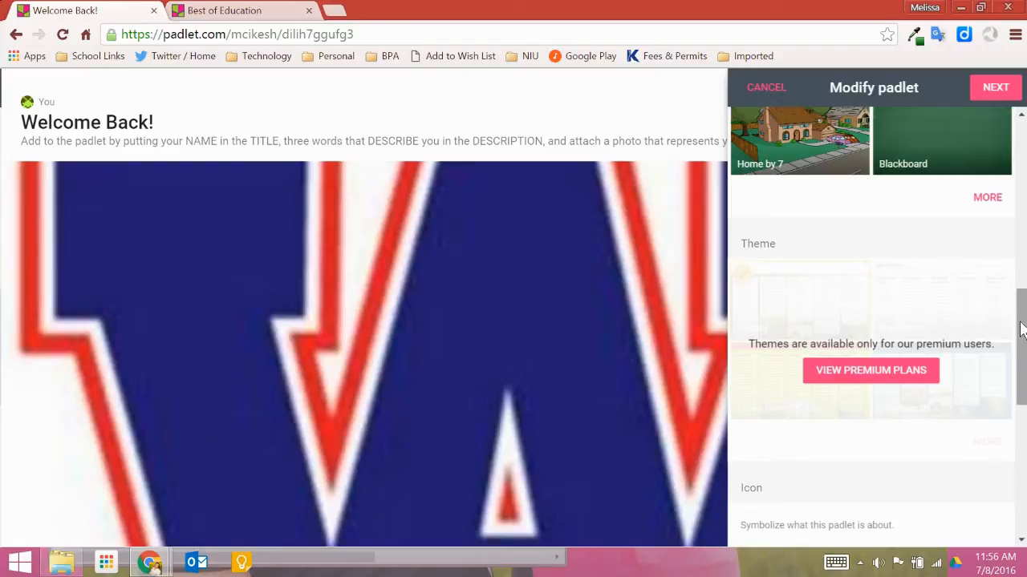
left_click_drag(1021, 331, 1021, 417)
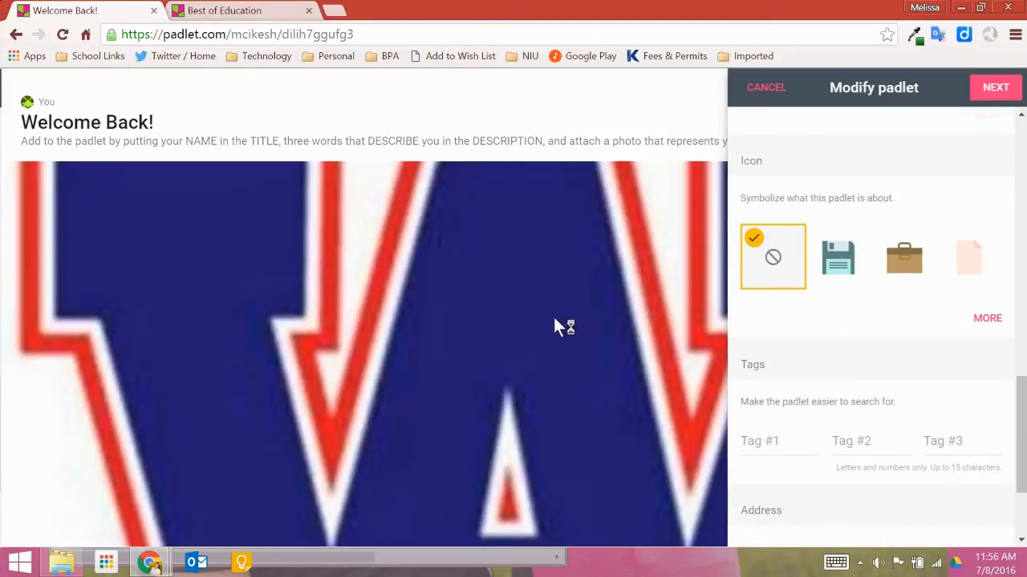
left_click(983, 323)
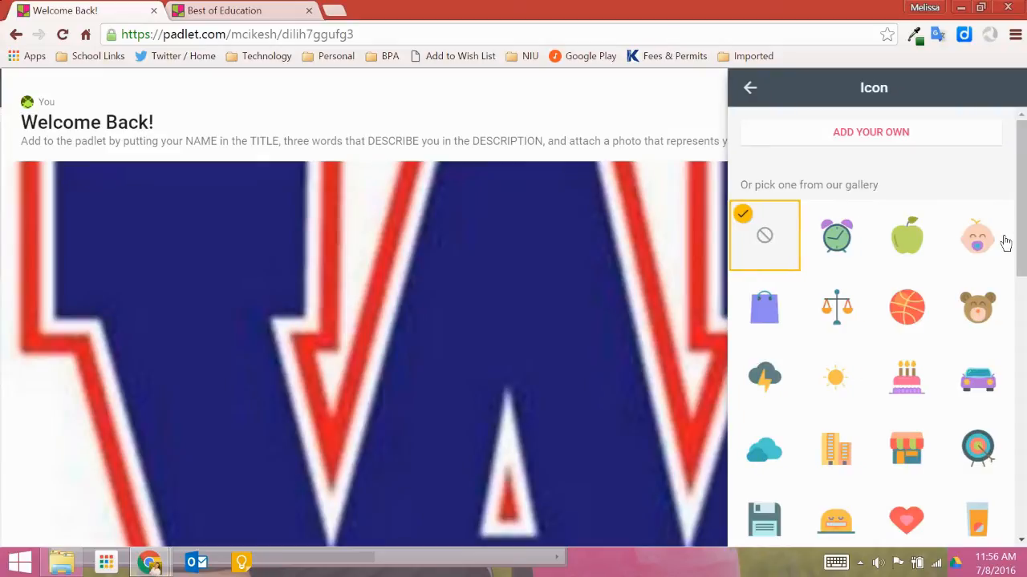
left_click_drag(1021, 238, 1022, 394)
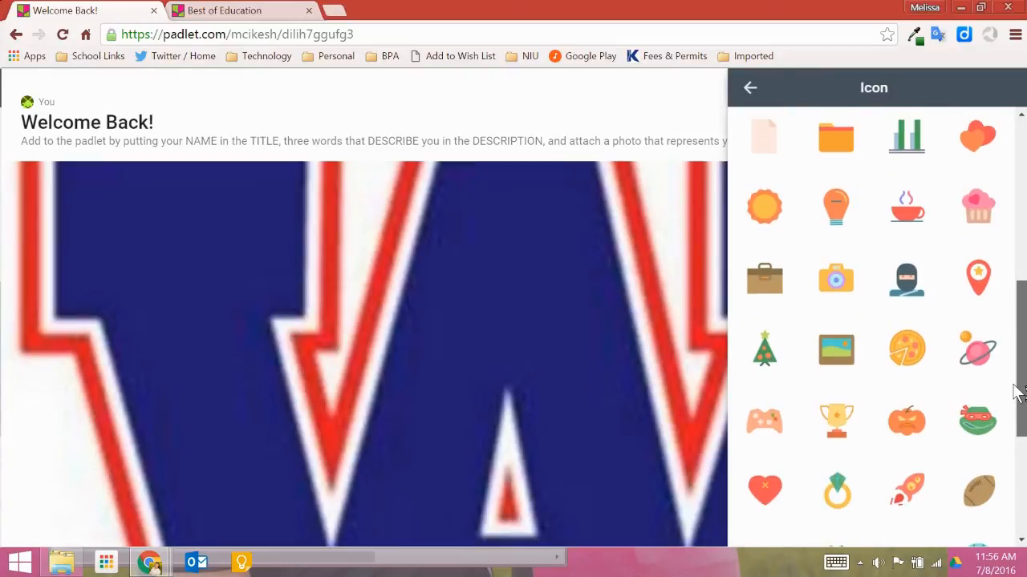
left_click(834, 350)
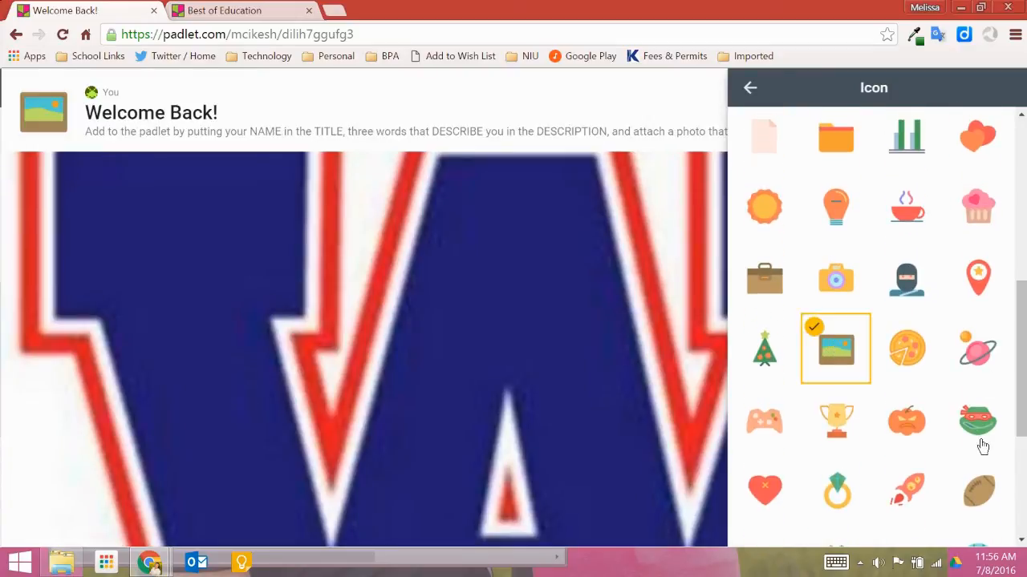
left_click(751, 88)
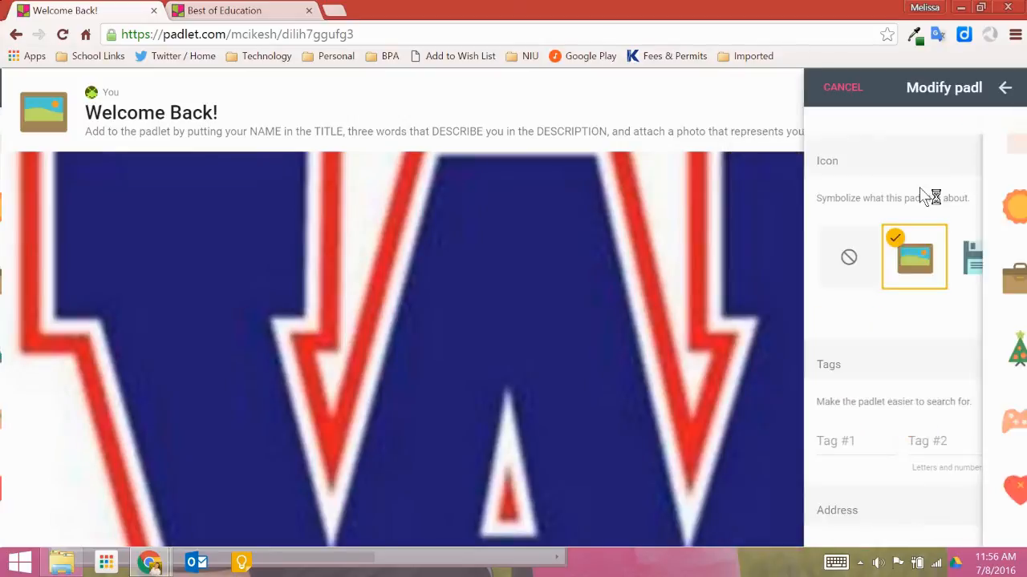
Add the tags welcome and westhigh plus a third tag with the teacher's surname
left_click_drag(1023, 412, 1024, 440)
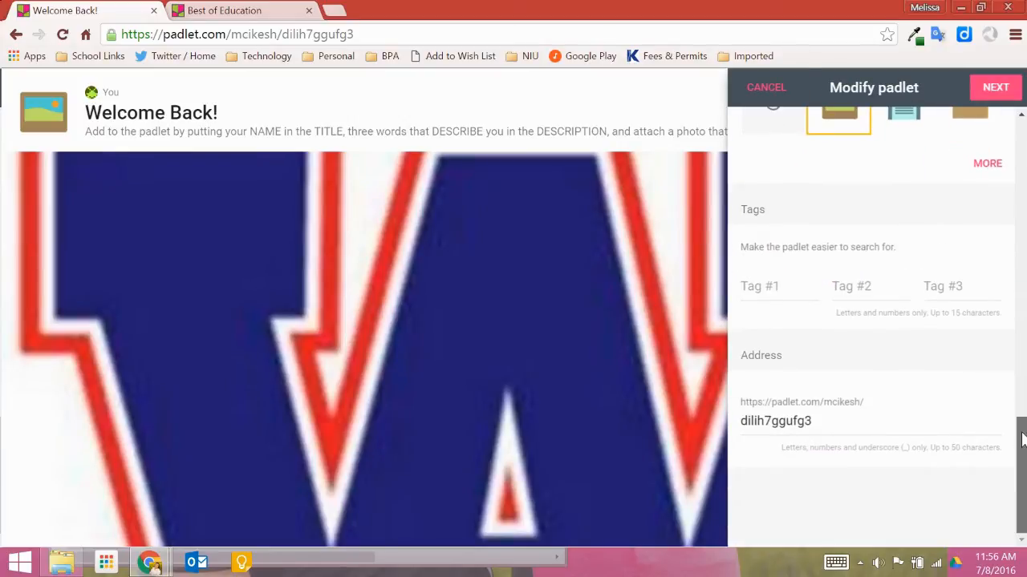
left_click(753, 287)
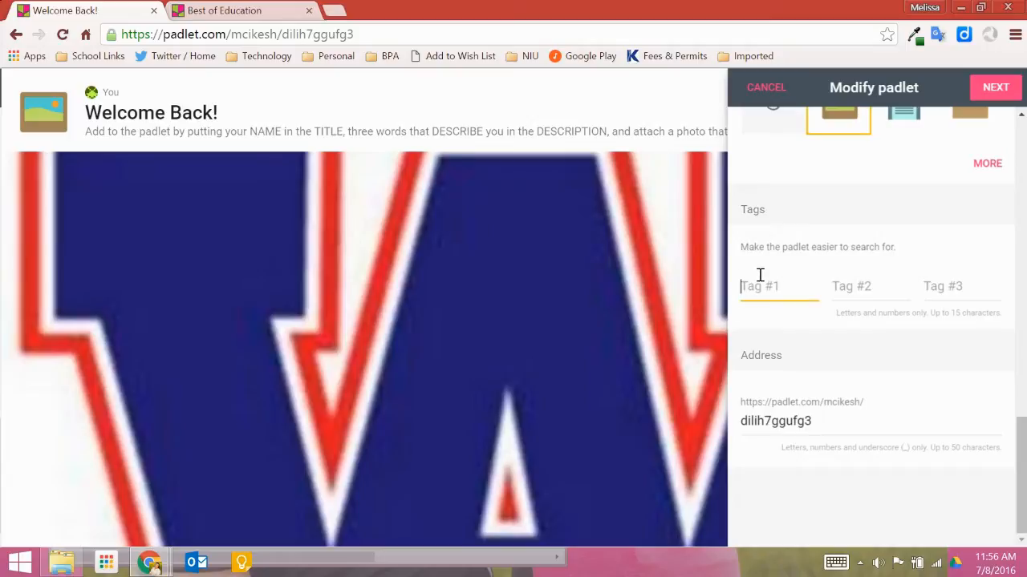
type("welc")
key("BackSpace")
type("come")
key("Tab")
type("westhigh")
key("Tab")
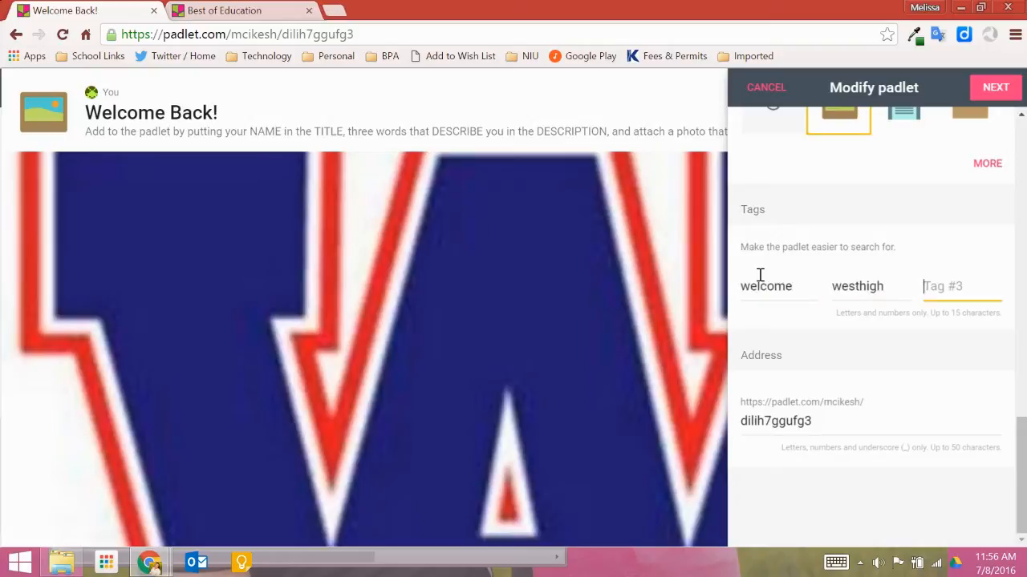
type("cikesh")
Change the padlet address to welcome1617 and continue to the privacy settings
left_click(846, 419)
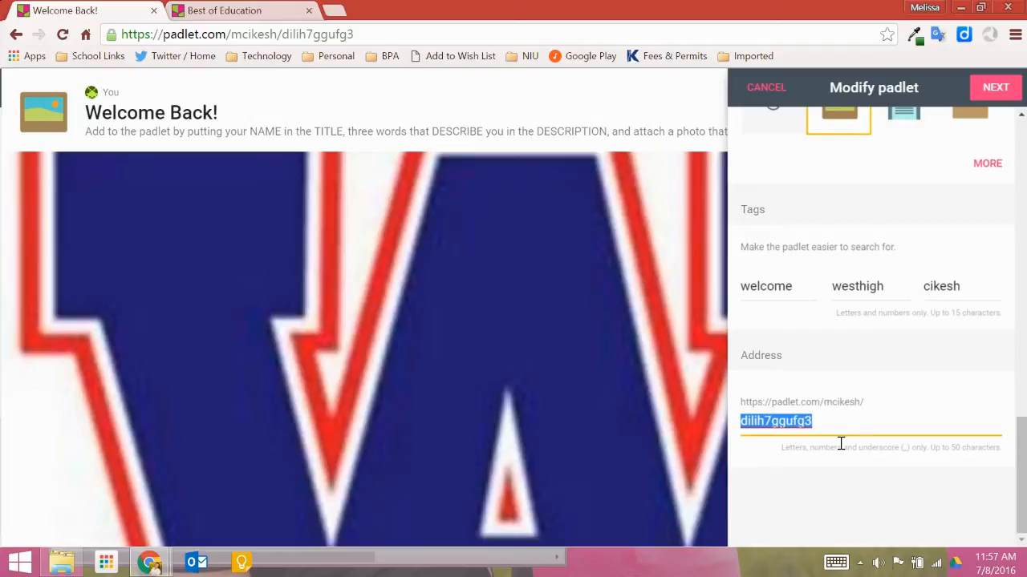
type("w")
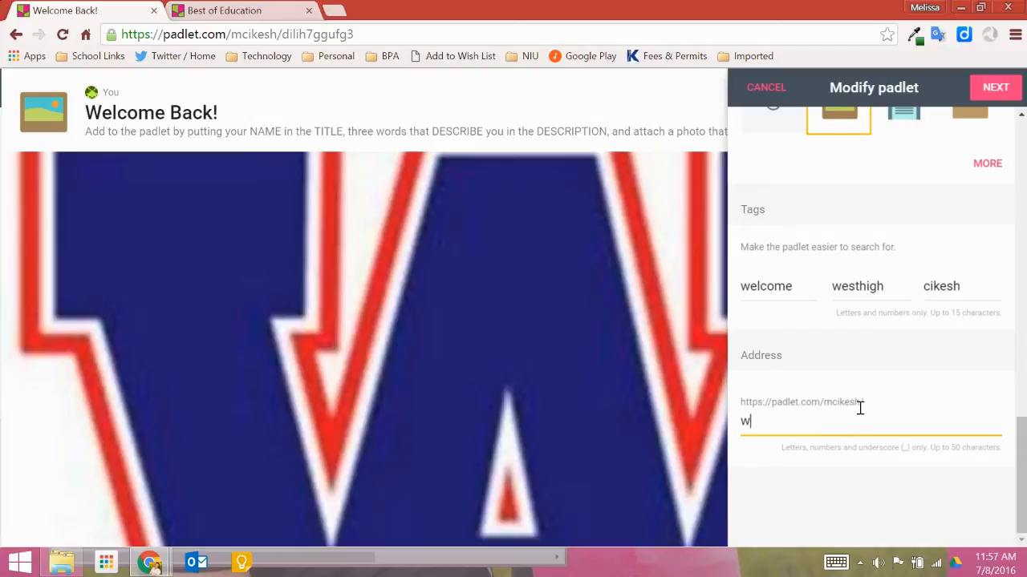
type("elcome2617")
key("BackSpace")
key("BackSpace")
key("BackSpace")
key("BackSpace")
type("1617")
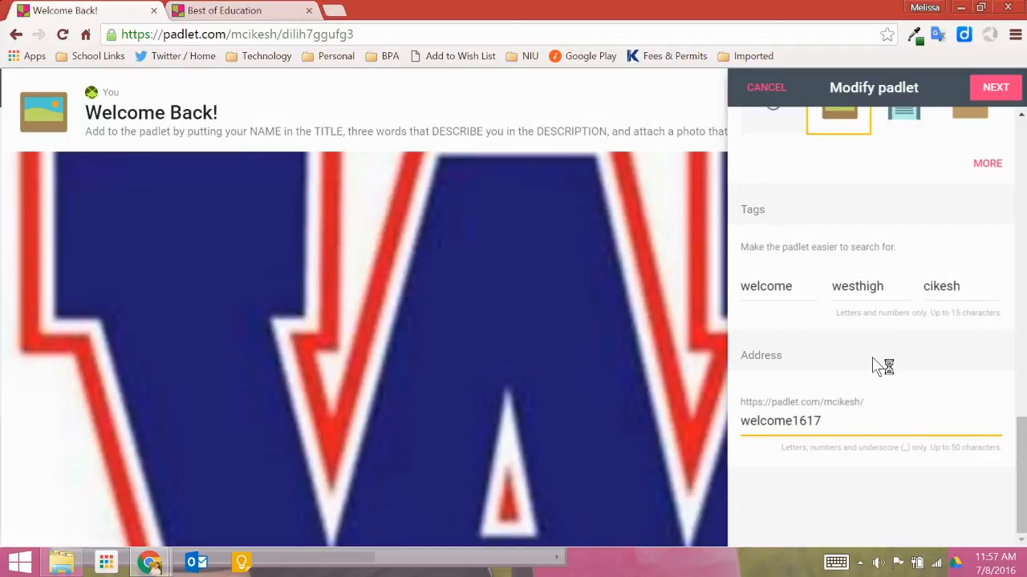
left_click(989, 87)
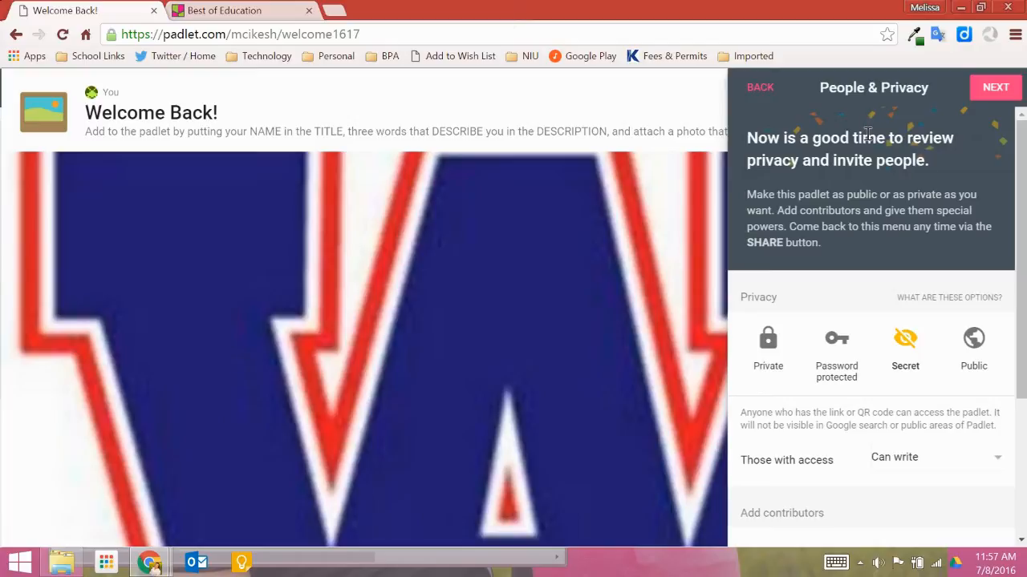
Compare the privacy options and set the padlet's privacy to Secret
left_click(766, 345)
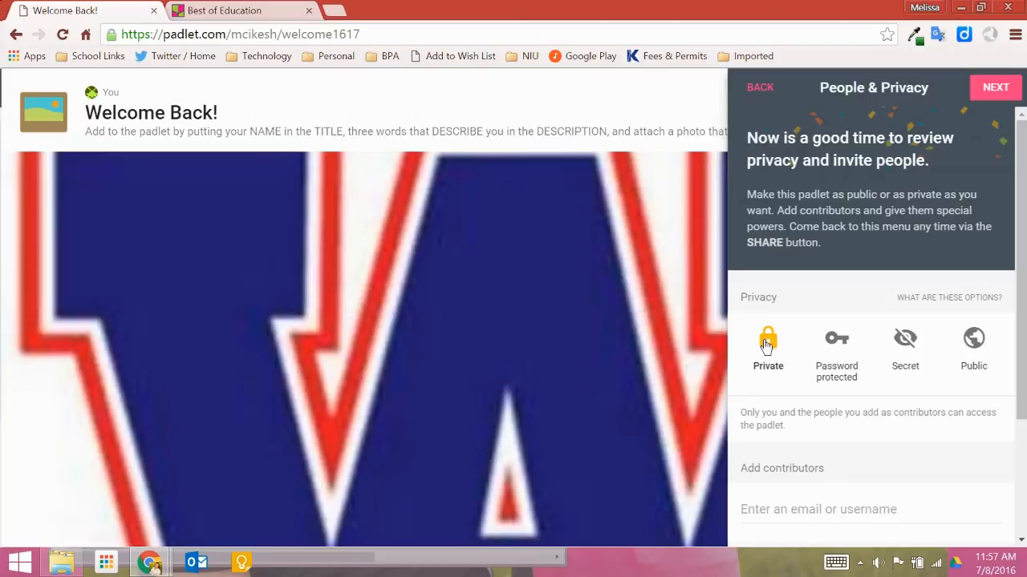
scroll(786, 381, "down", 2)
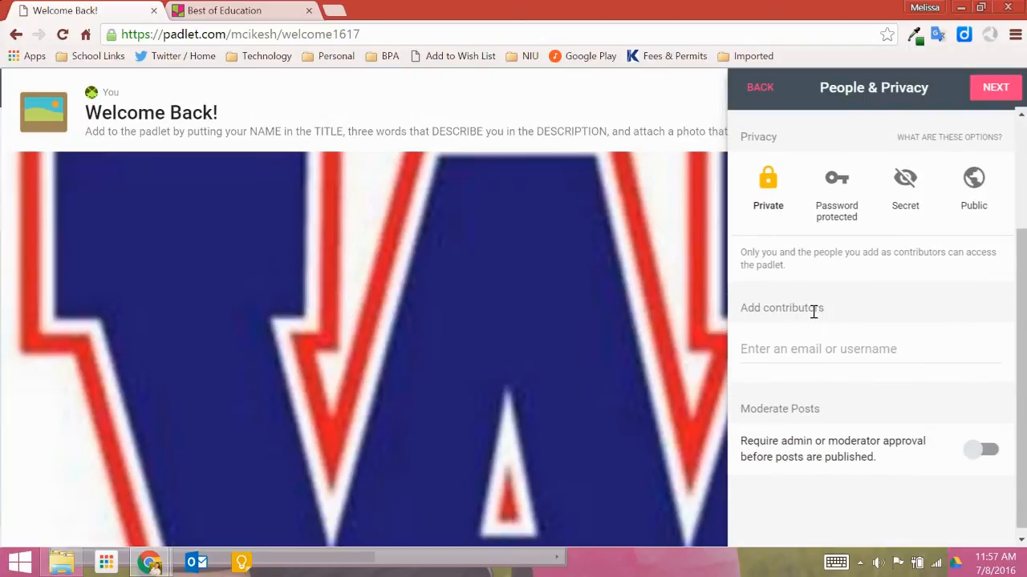
scroll(816, 321, "up", 1)
left_click(837, 259)
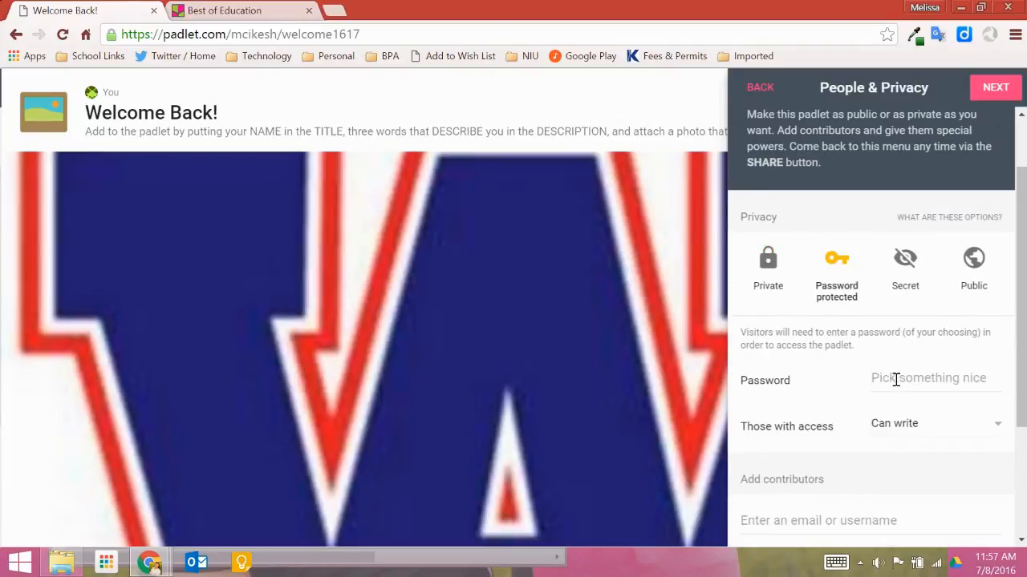
left_click(915, 424)
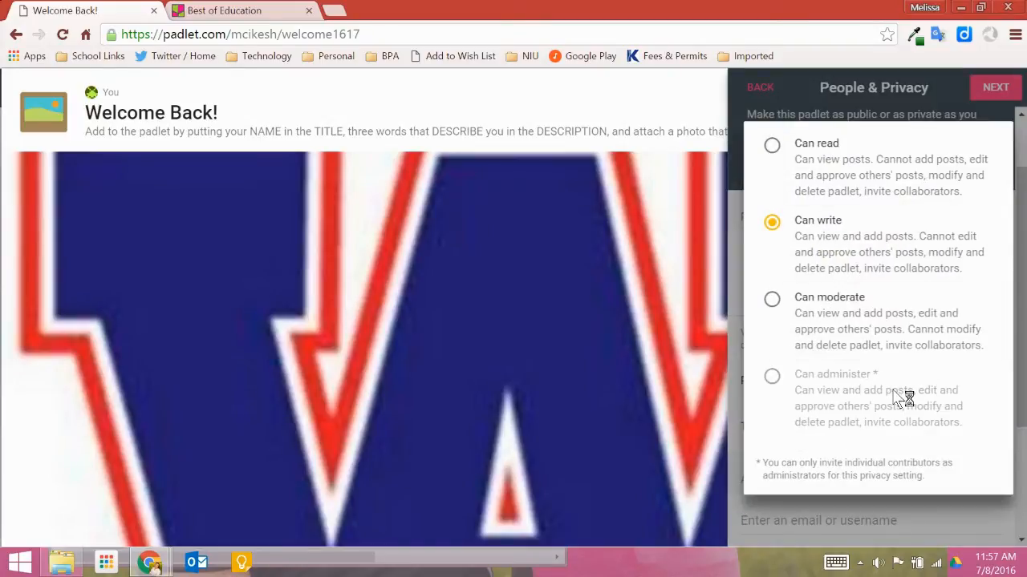
left_click(820, 256)
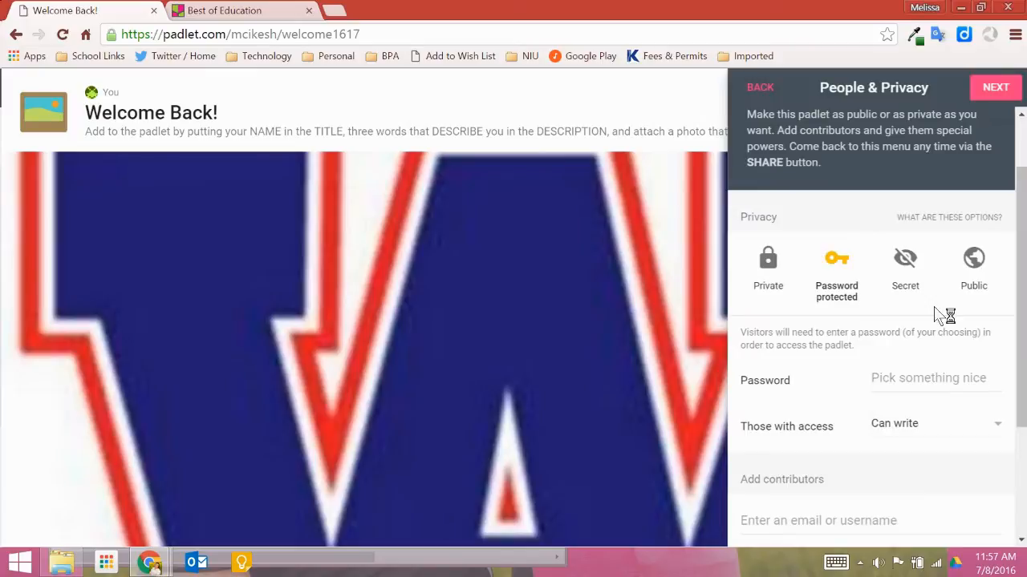
left_click(907, 255)
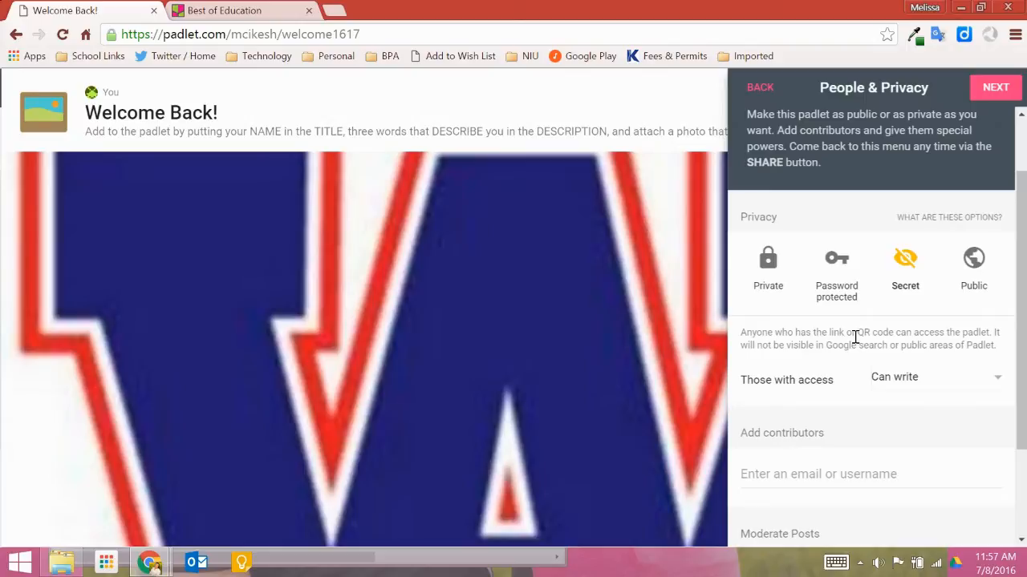
left_click(977, 263)
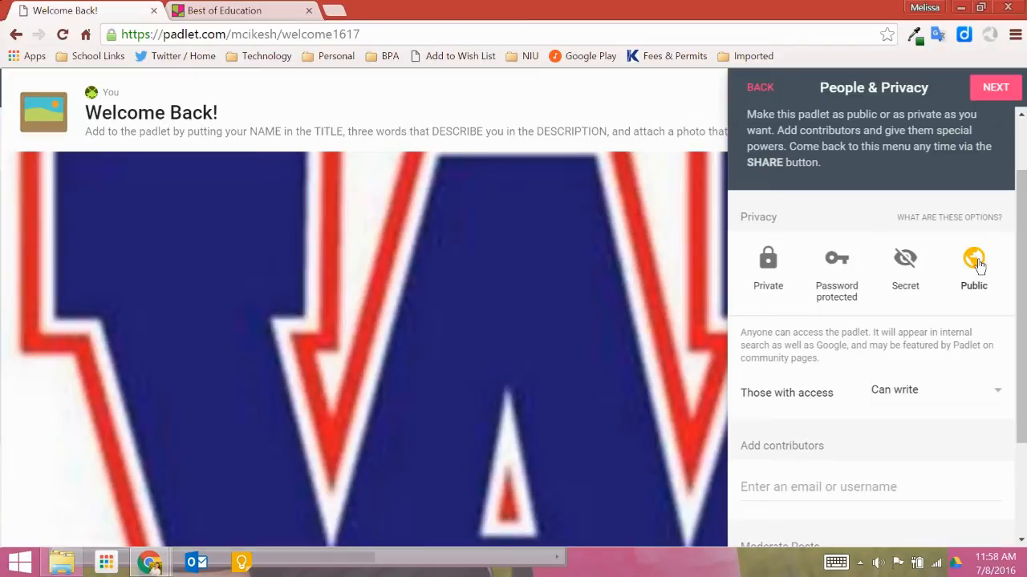
left_click(901, 269)
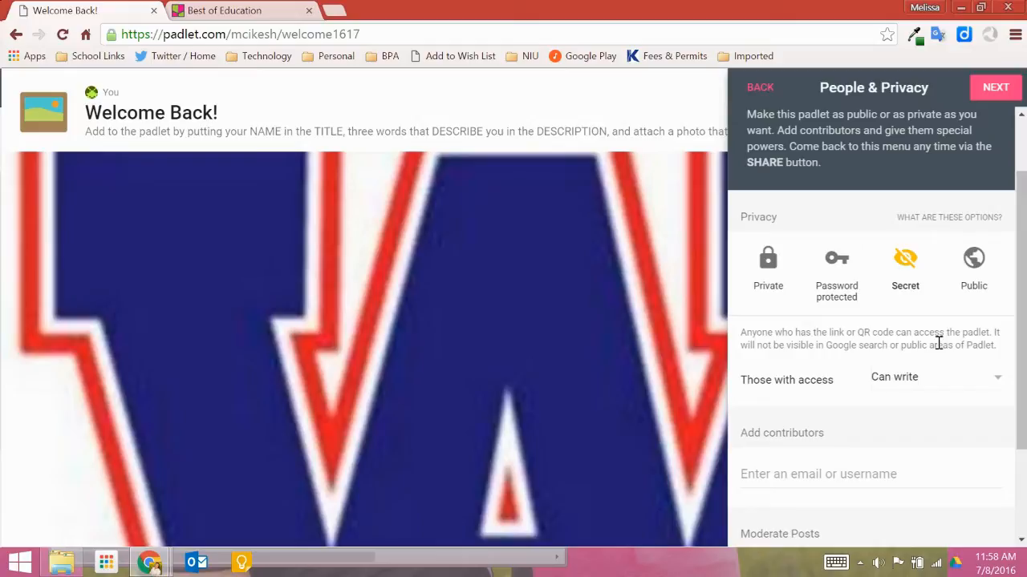
Set visitor access to Can write after trying Can read, then finish the setup and start posting
left_click(911, 383)
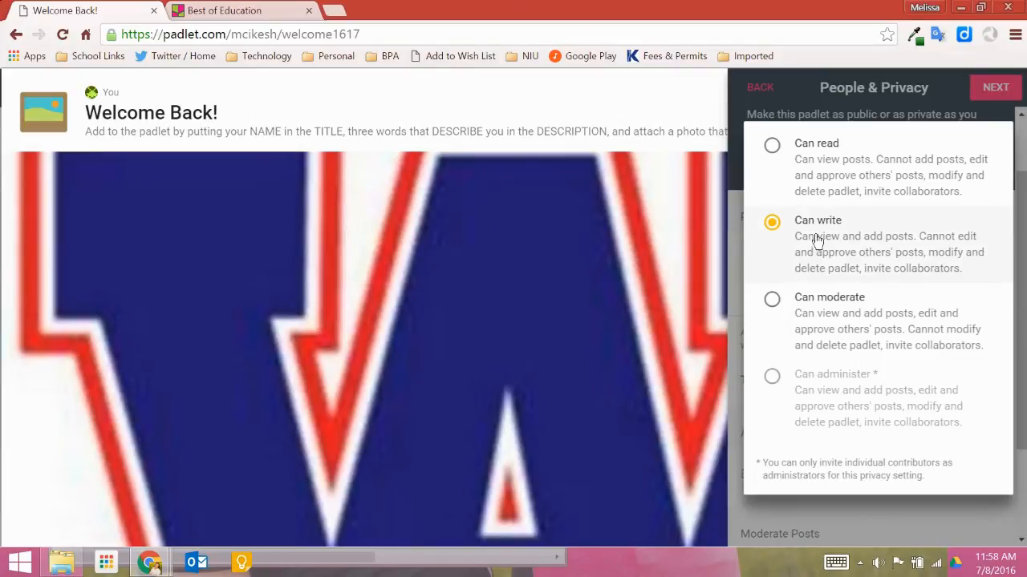
left_click(810, 175)
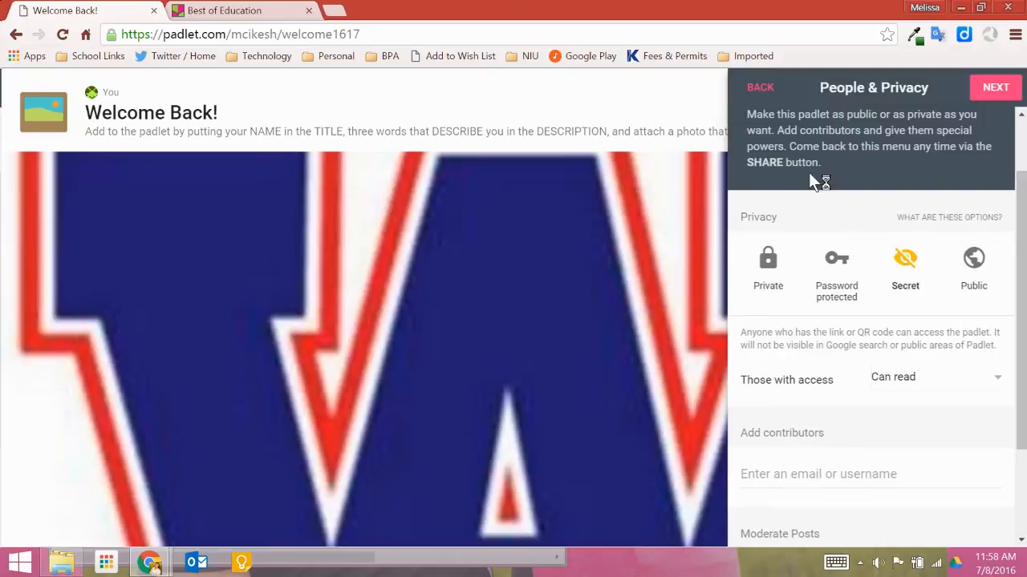
scroll(931, 432, "down", 2)
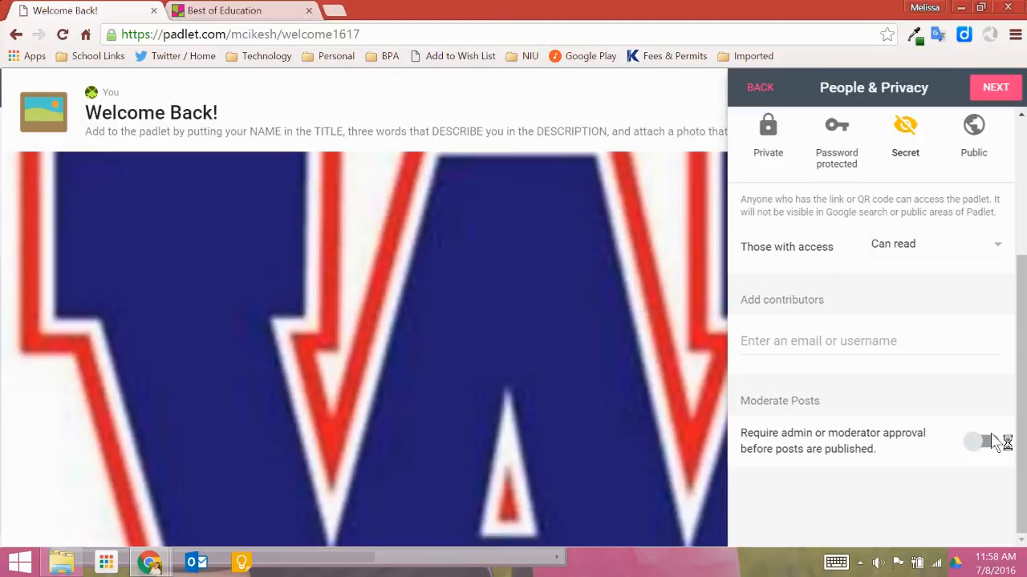
scroll(864, 414, "up", 1)
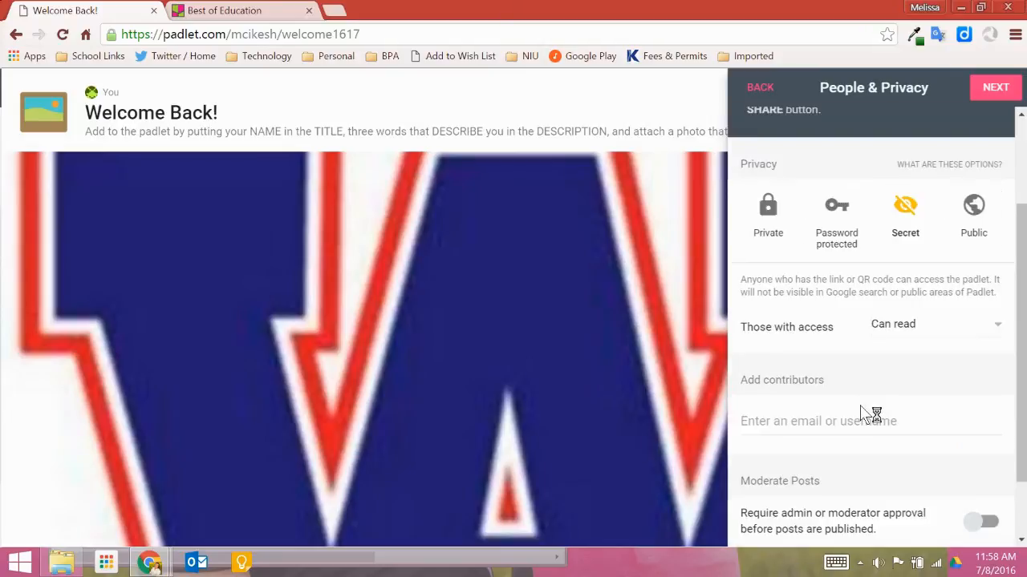
left_click(904, 329)
left_click(801, 245)
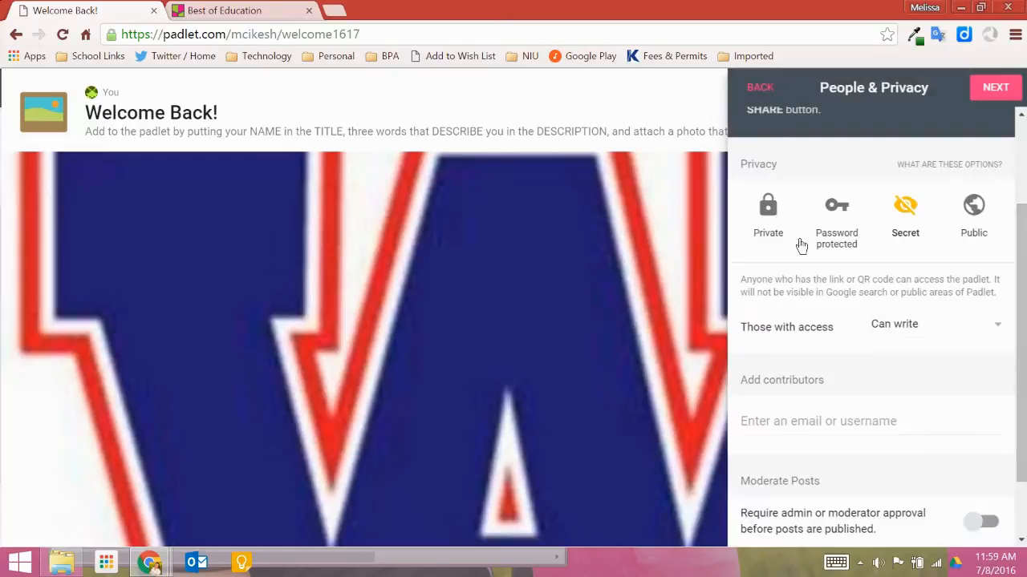
left_click(989, 86)
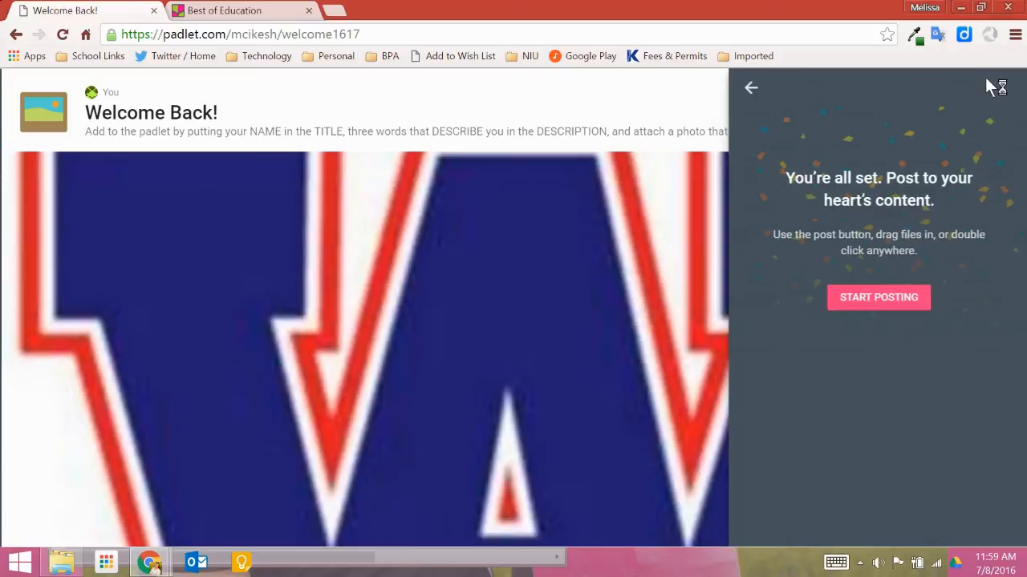
left_click(879, 298)
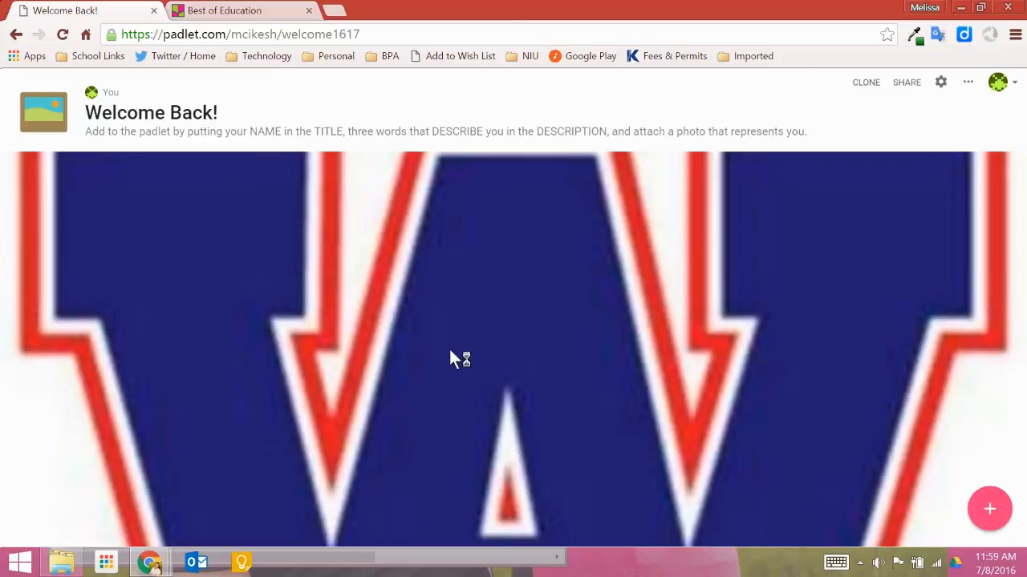
Add a test post titled t, open it, and then delete it
left_click(1004, 513)
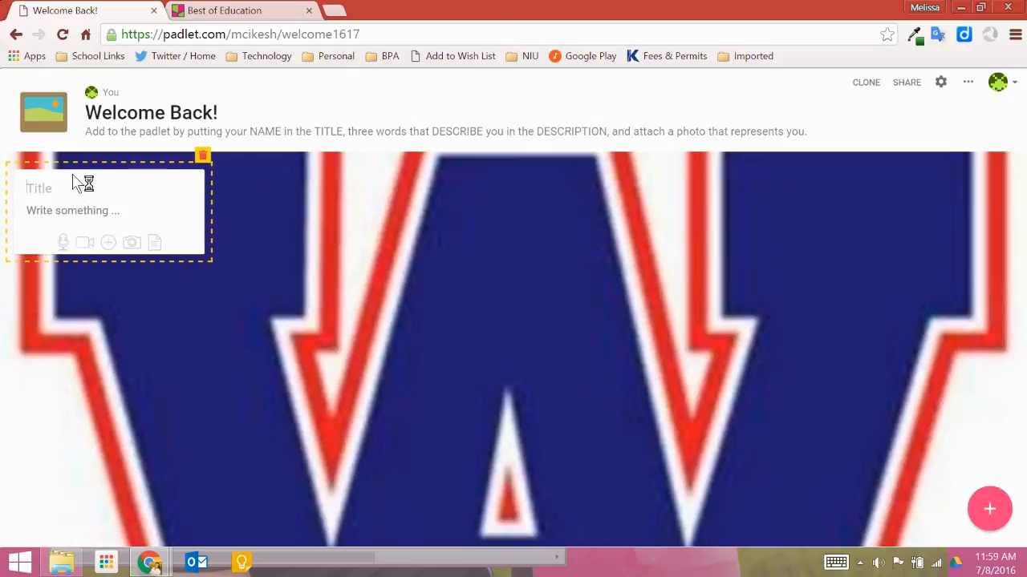
type("t")
key("Tab")
left_click(989, 508)
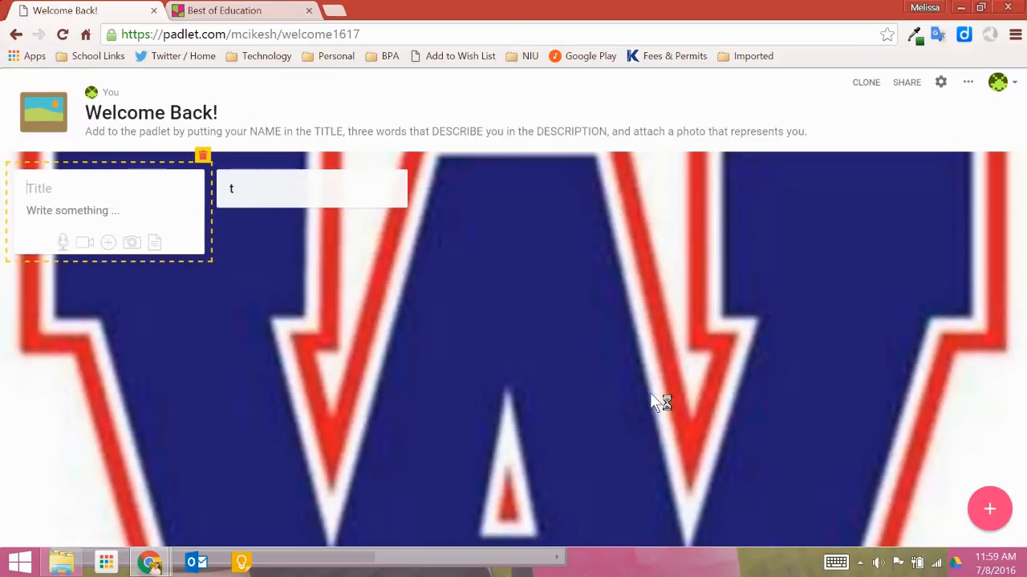
left_click(334, 191)
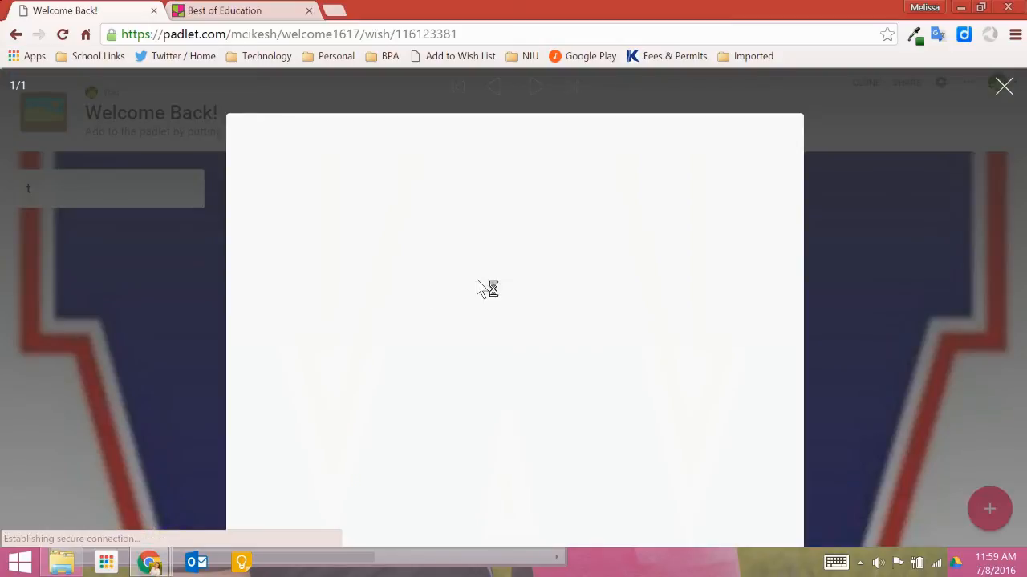
left_click(868, 370)
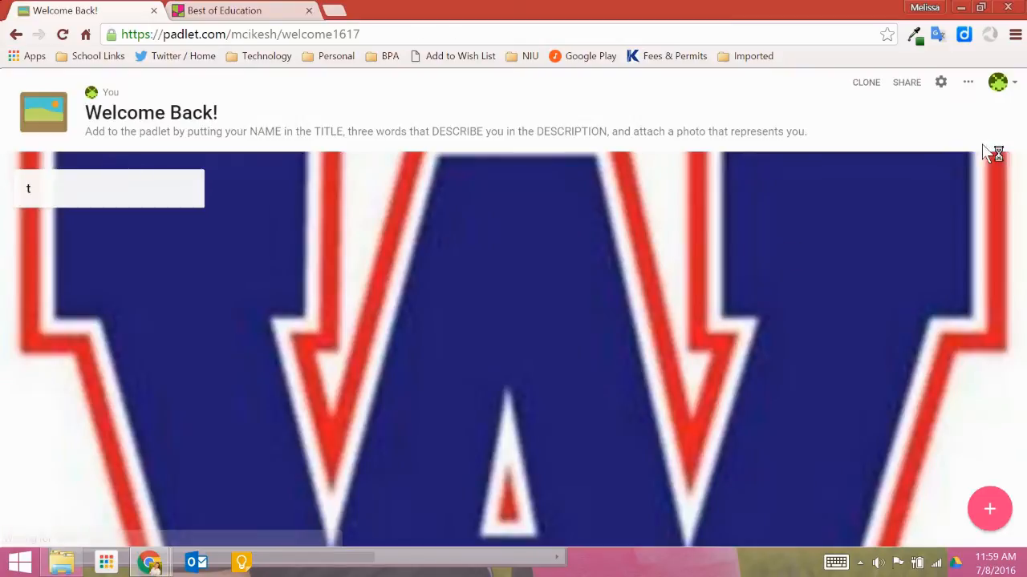
left_click(989, 509)
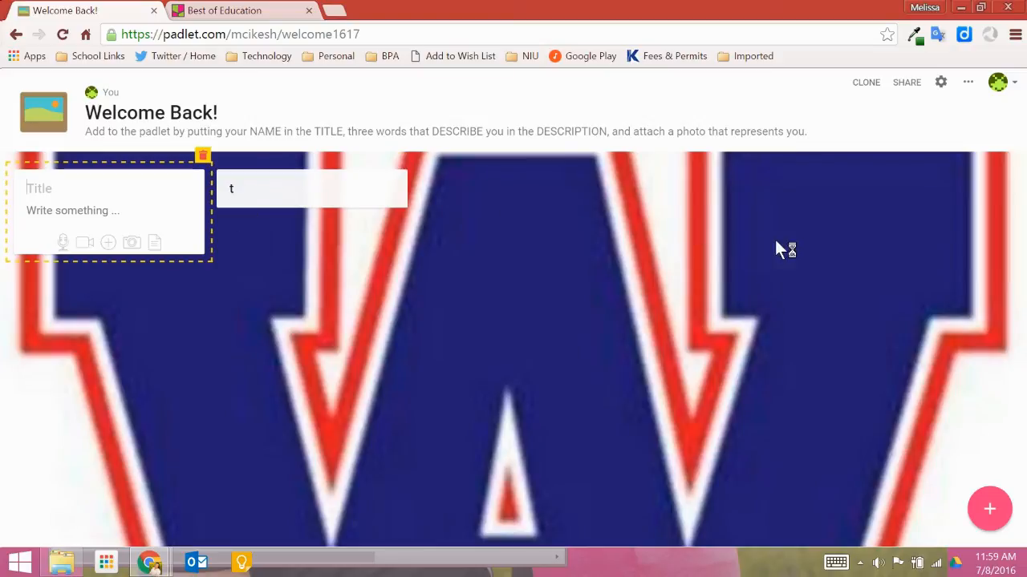
left_click(397, 161)
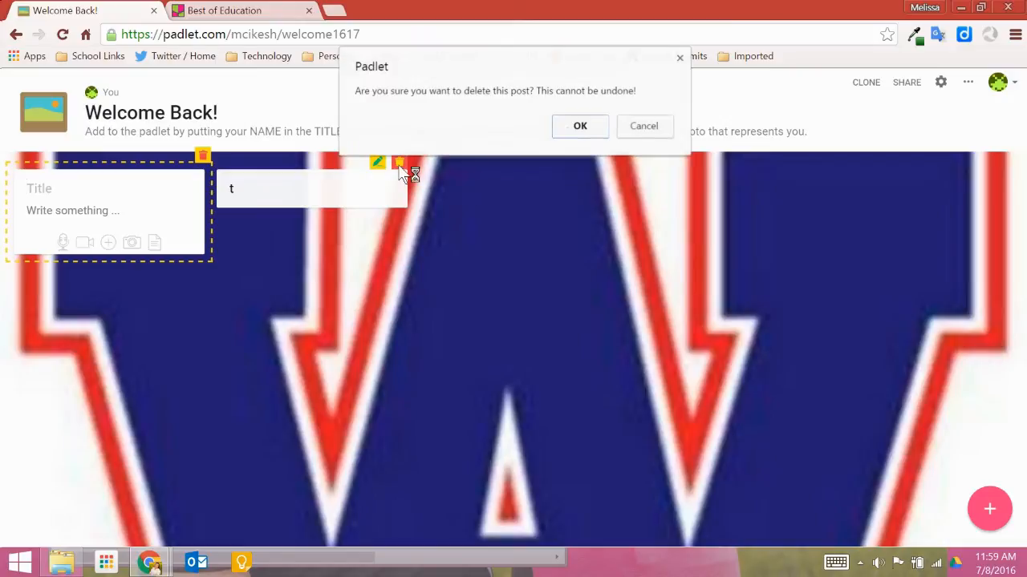
left_click(582, 127)
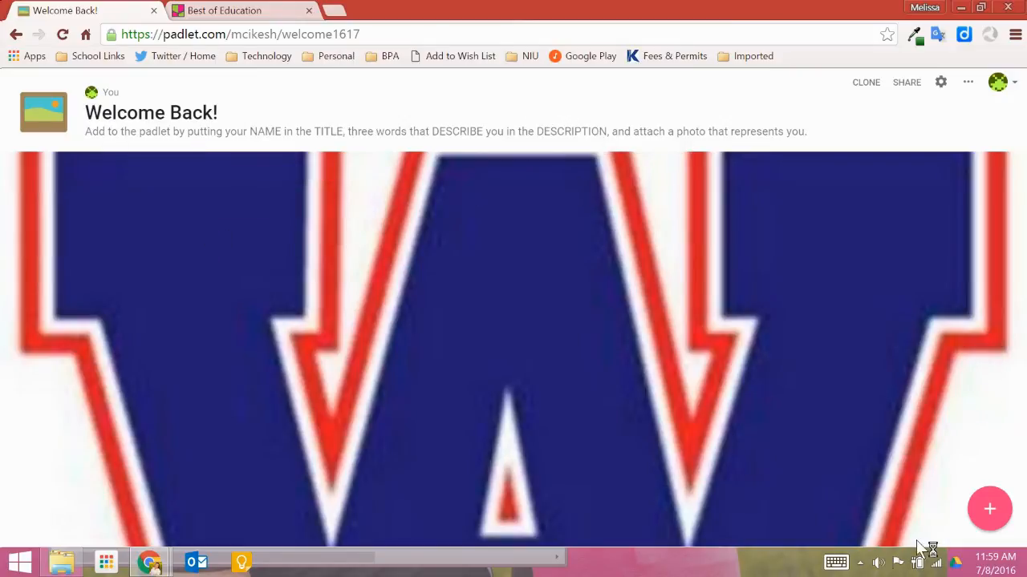
Add a new post with the teacher's name as the title and creative, foodie, techie as the description
left_click(991, 510)
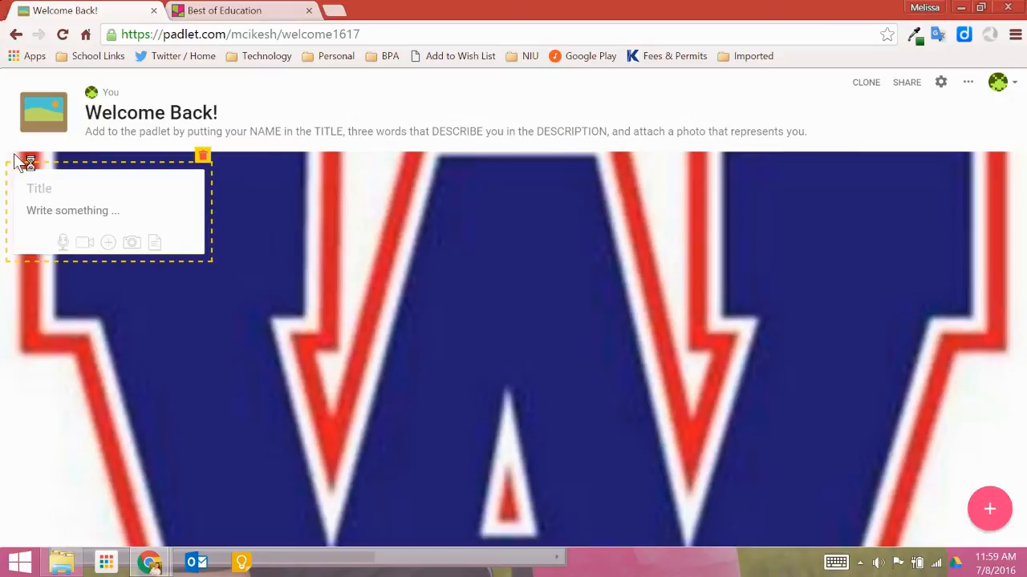
type("Mrs. Cikesh")
key("Tab")
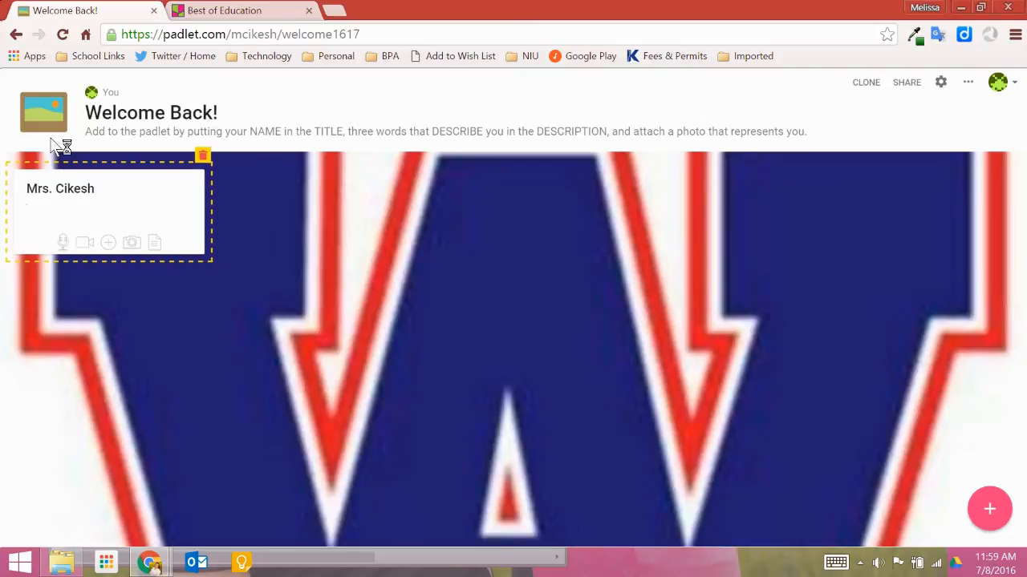
type("creative, foodie, techie")
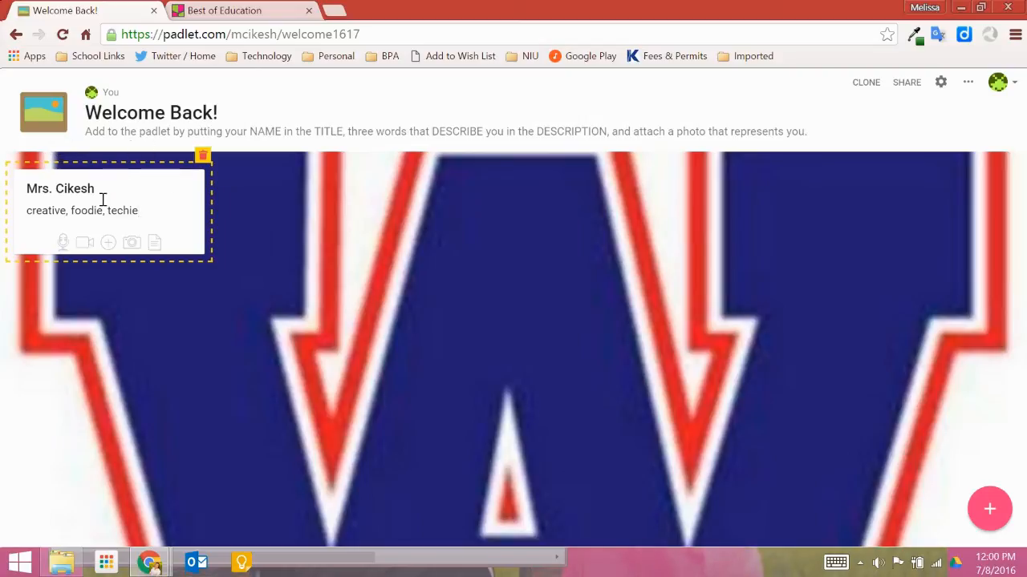
Upload the image bpa-logosmall from Technology Images as the post's attachment and confirm it
left_click(109, 243)
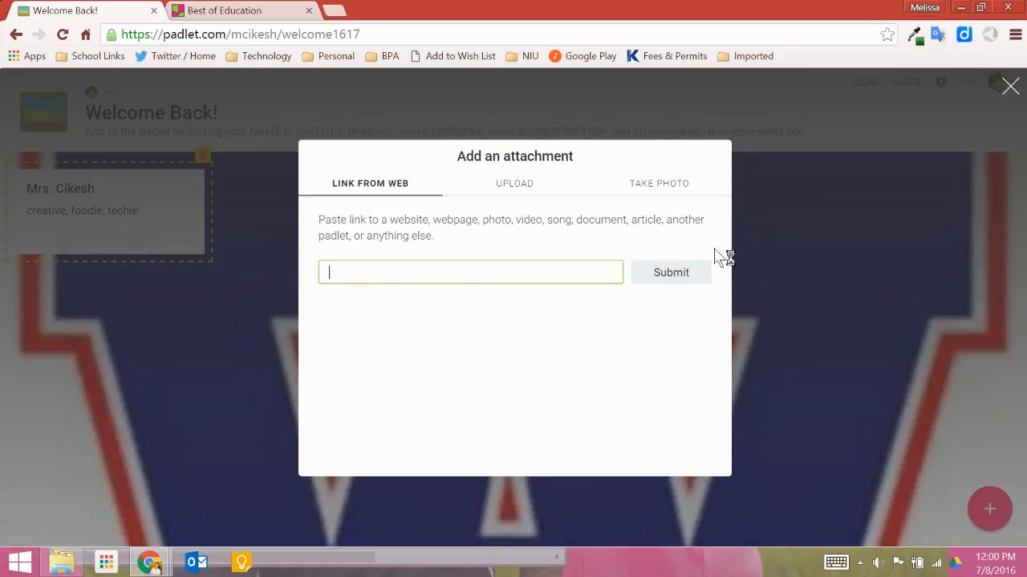
left_click(1009, 86)
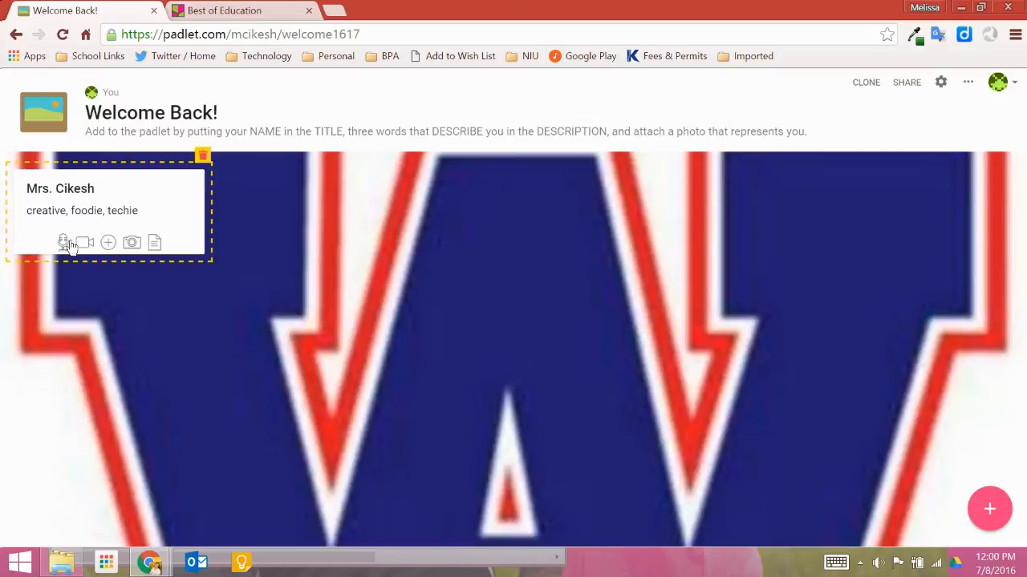
left_click(125, 240)
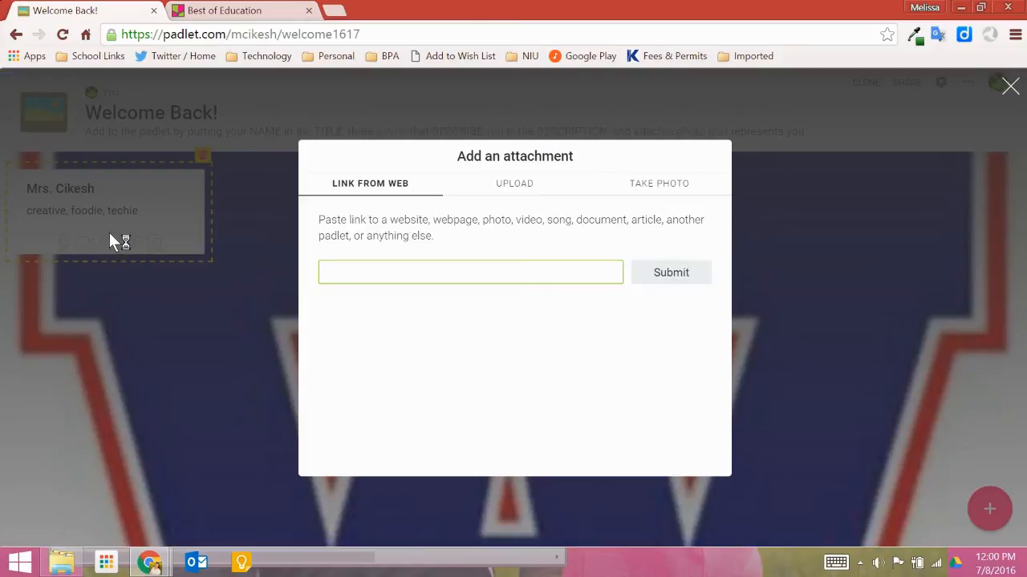
left_click(534, 186)
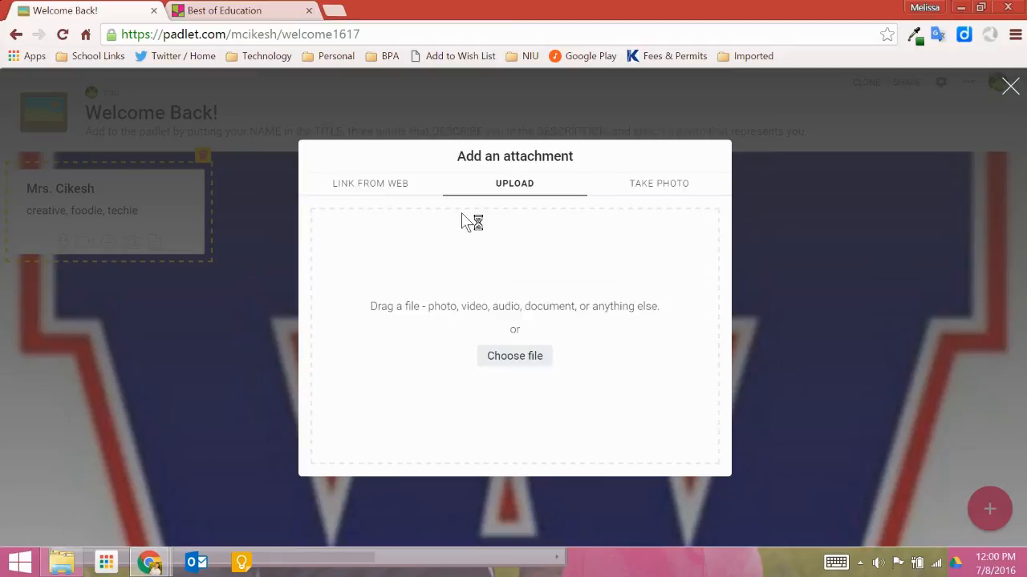
left_click(523, 356)
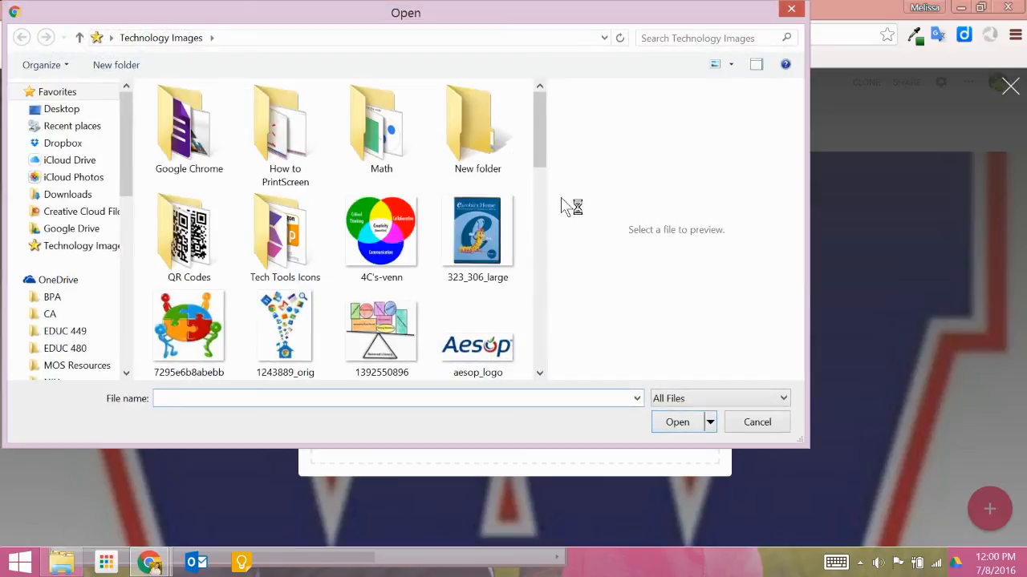
left_click_drag(542, 164, 551, 233)
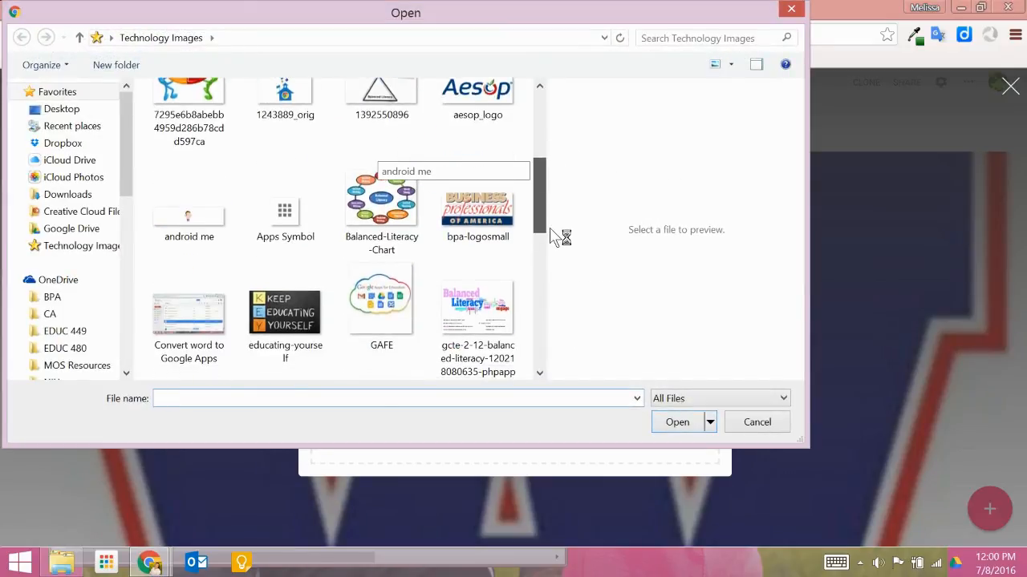
left_click(503, 215)
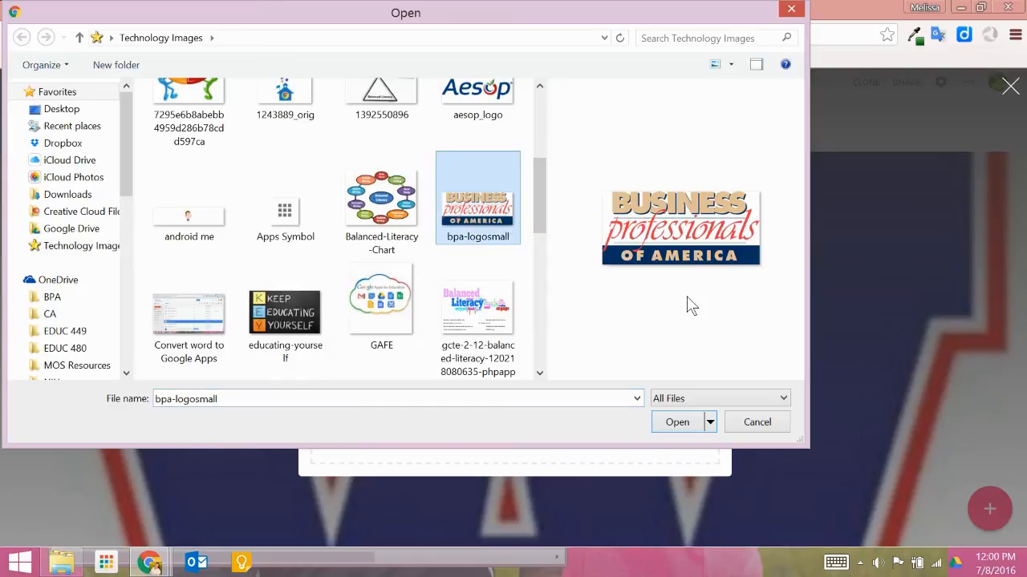
left_click(681, 423)
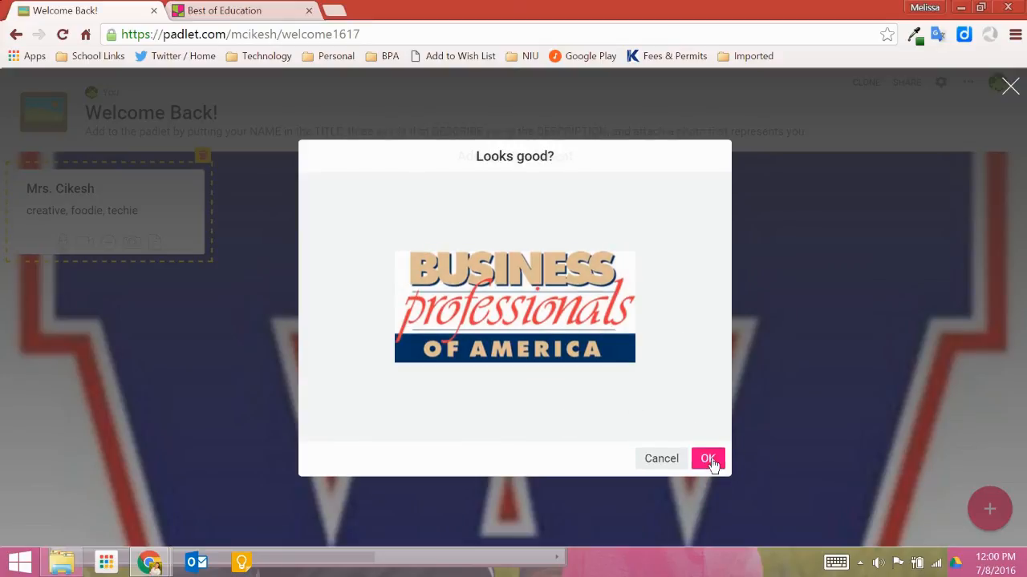
left_click(707, 458)
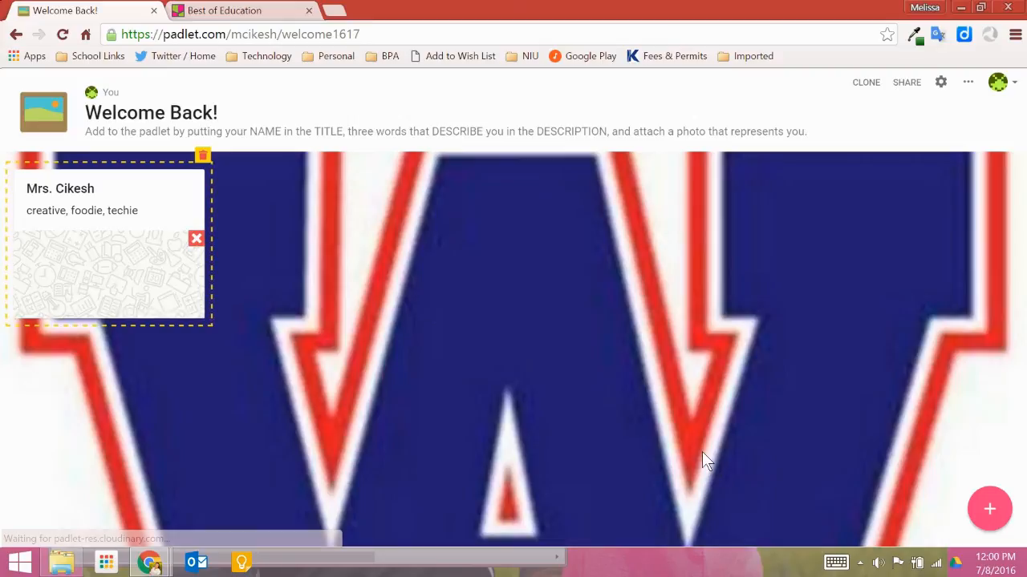
left_click(282, 315)
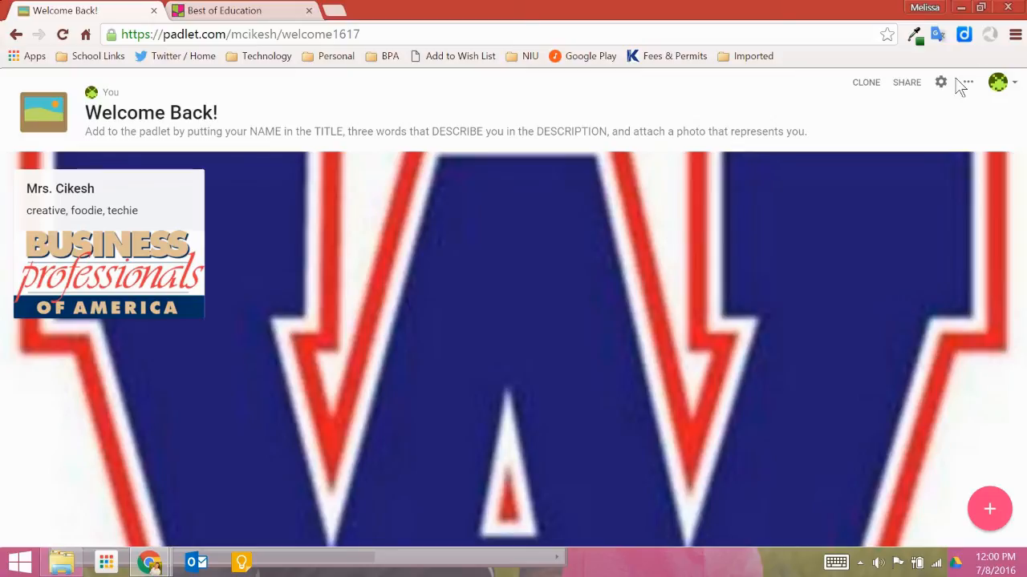
Open the padlet's copy options to review them, then close the dialog
left_click(867, 83)
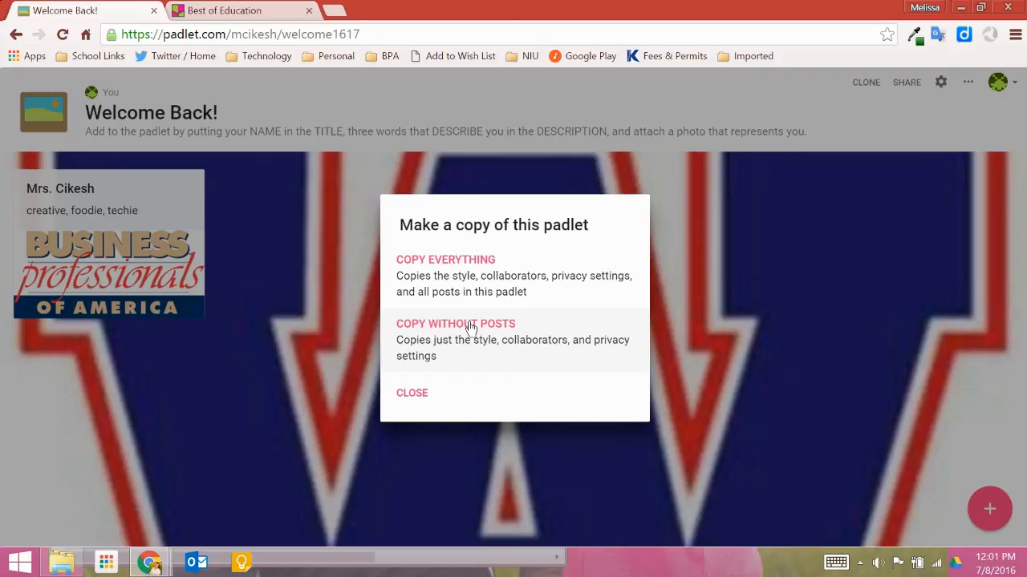
left_click(413, 393)
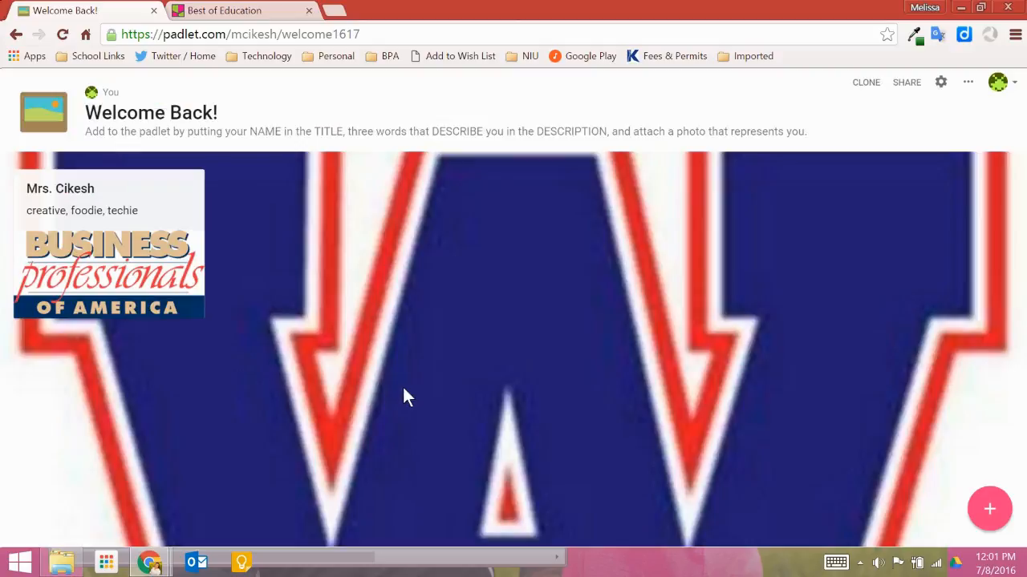